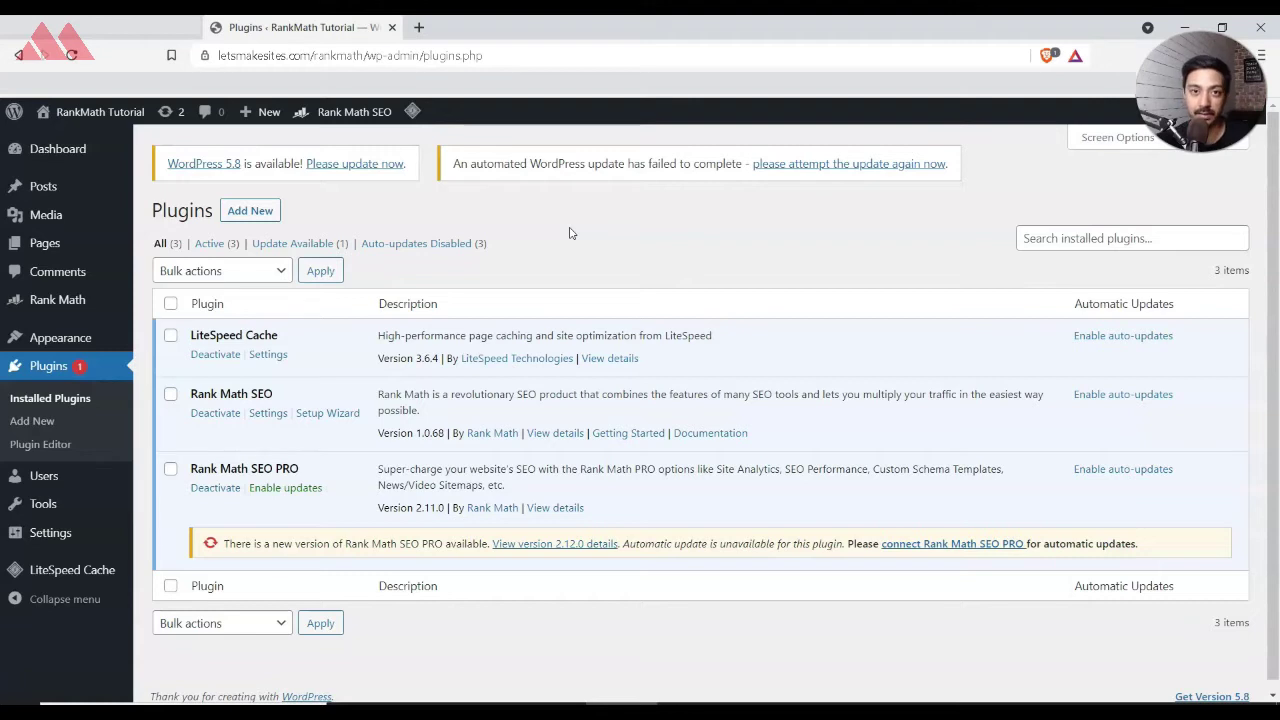
# - Open the post "15 Best Yoga Poses For Kids" for editing from the list of all posts
pyautogui.click(160, 189)
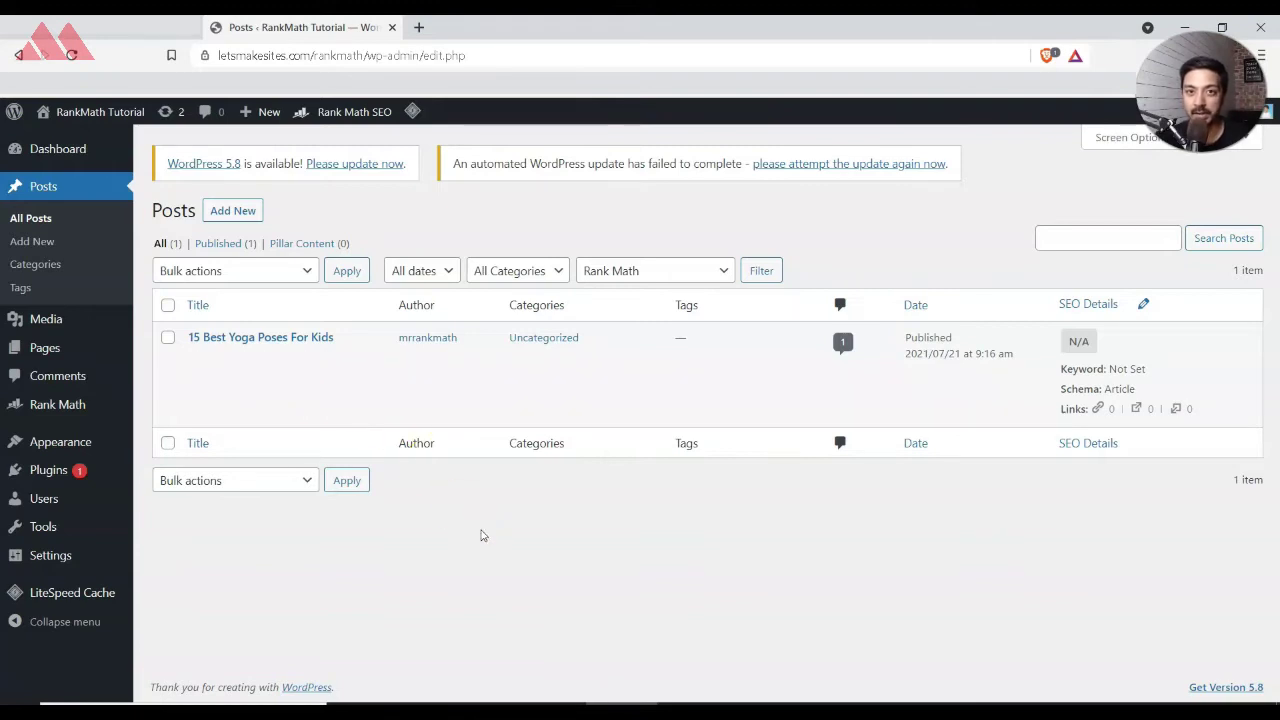
pyautogui.moveTo(243, 391)
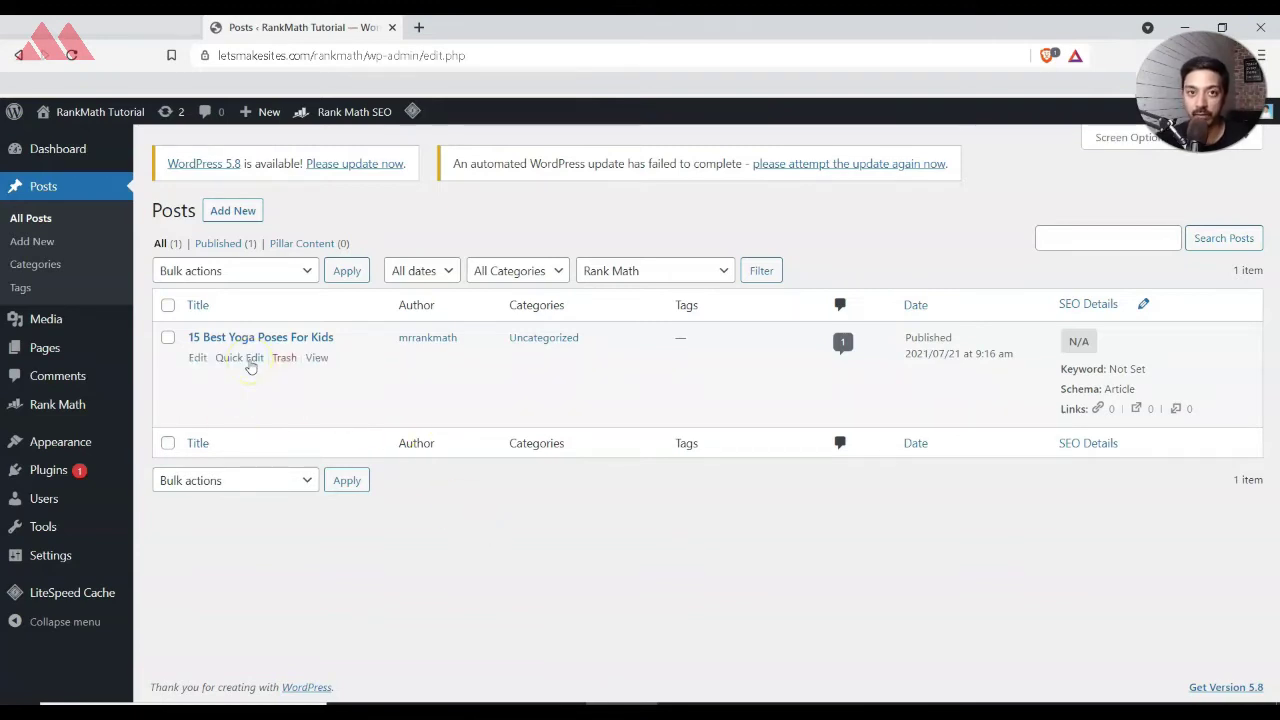
pyautogui.click(195, 359)
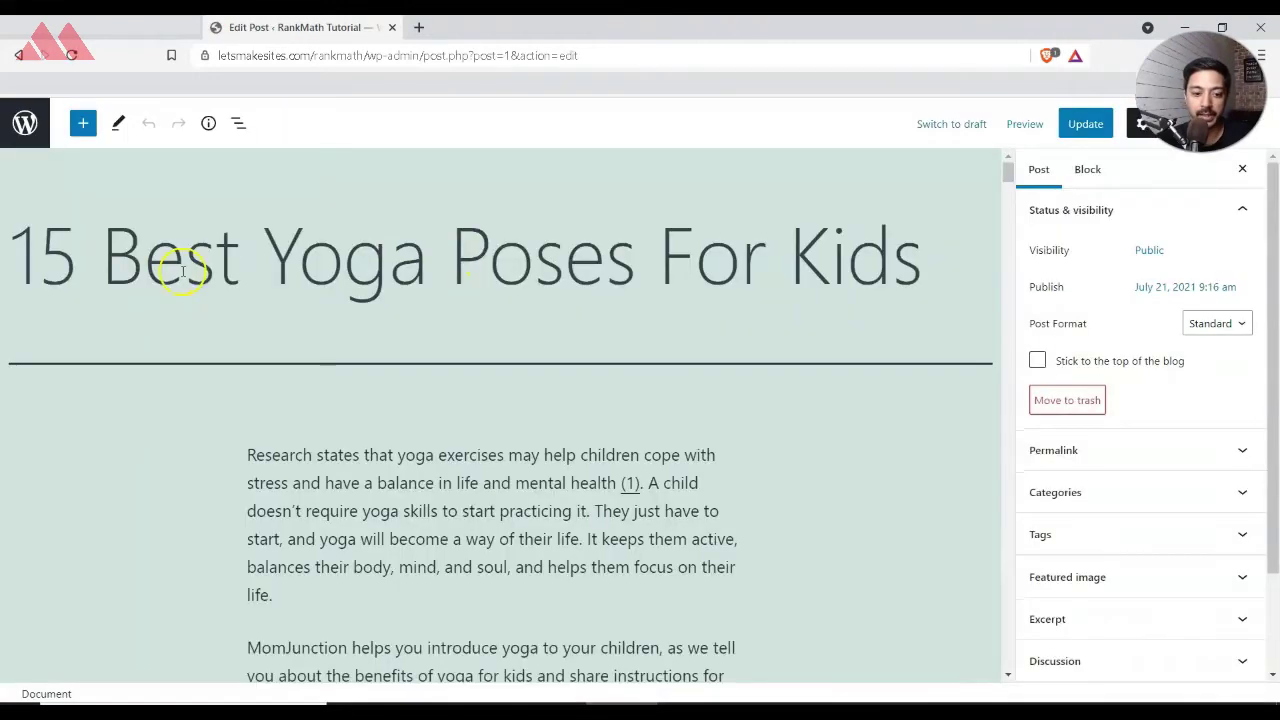
# - Look over the yoga post's title, introduction and pose sections in the editor
pyautogui.tripleClick(183, 270)
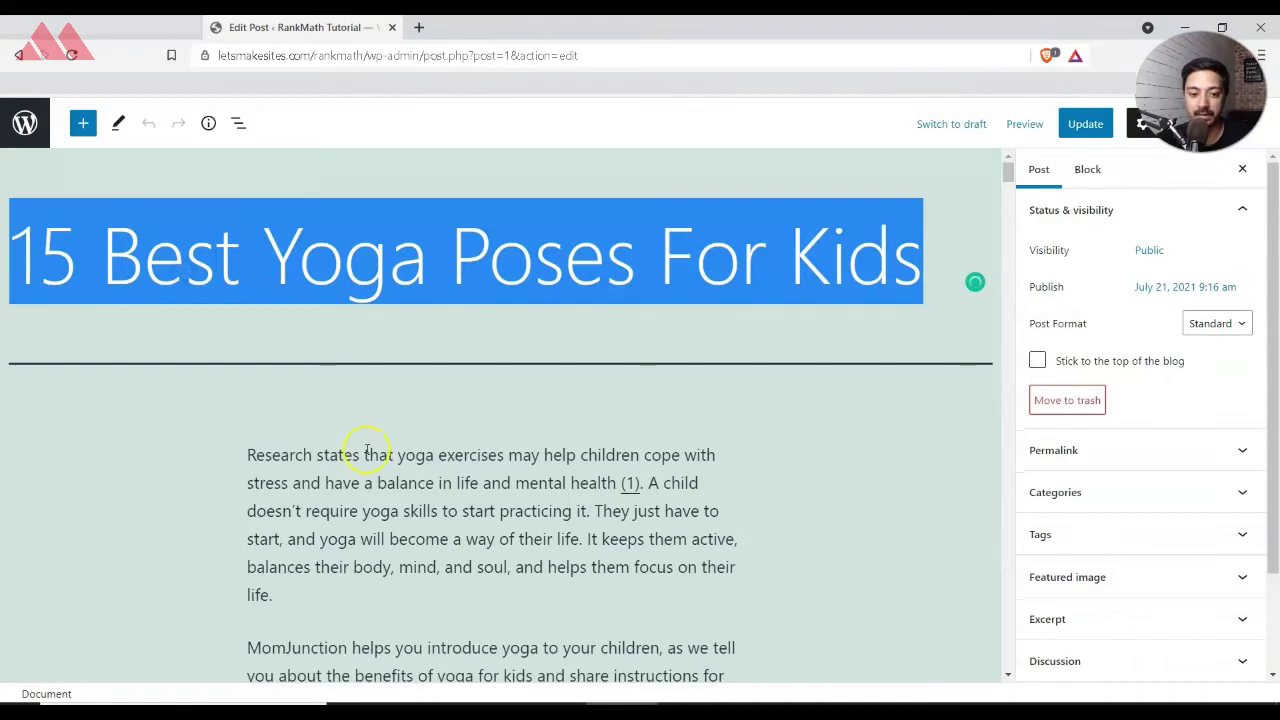
pyautogui.scroll(-20, 367, 449)
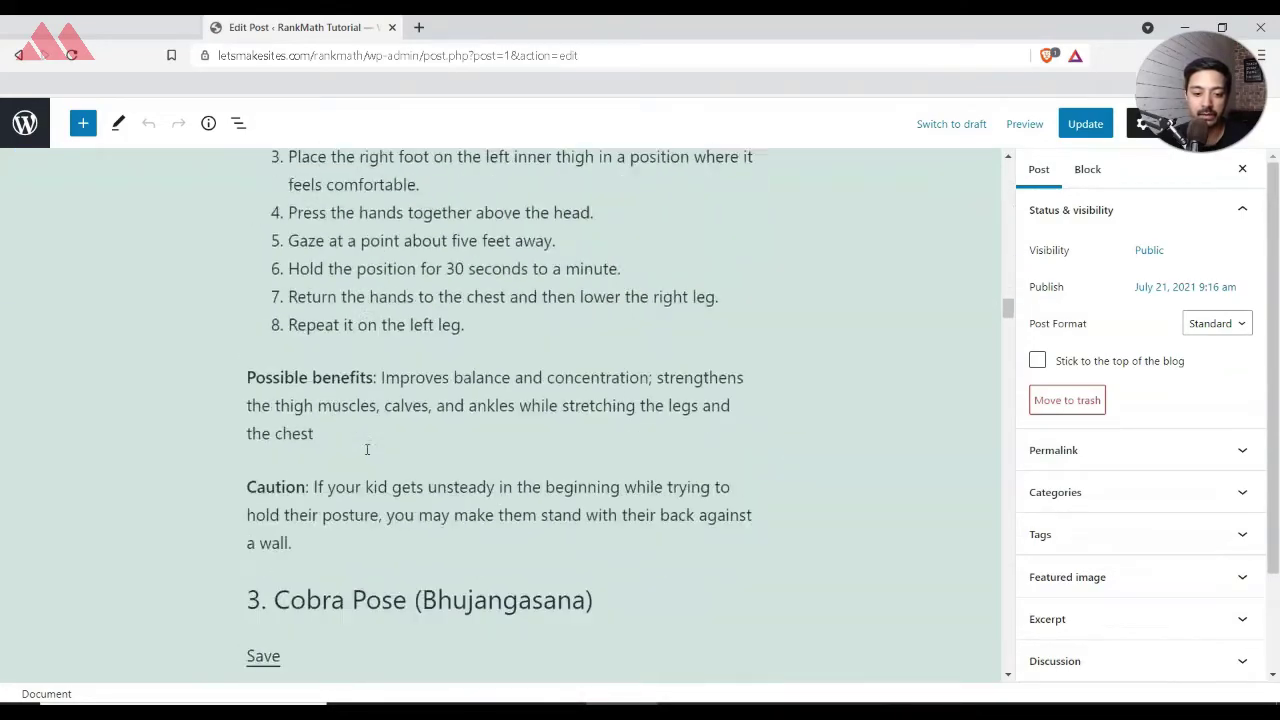
pyautogui.scroll(20, 367, 449)
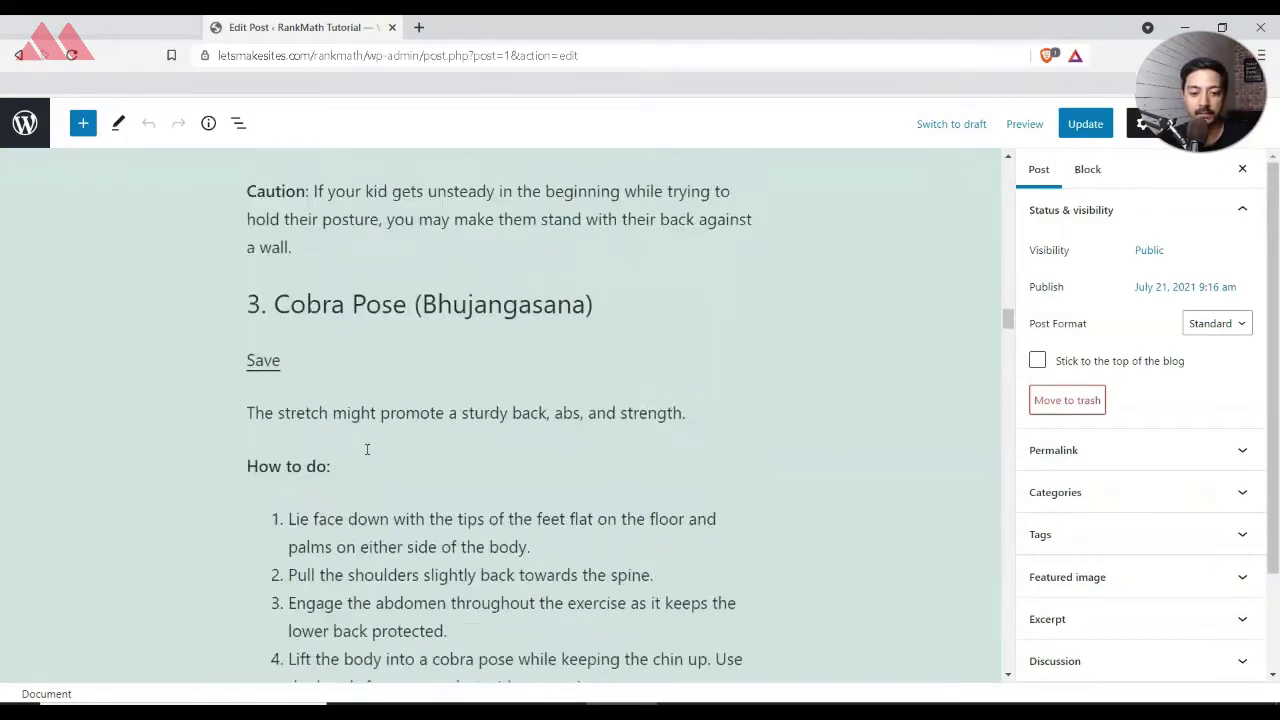
pyautogui.scroll(15, 367, 449)
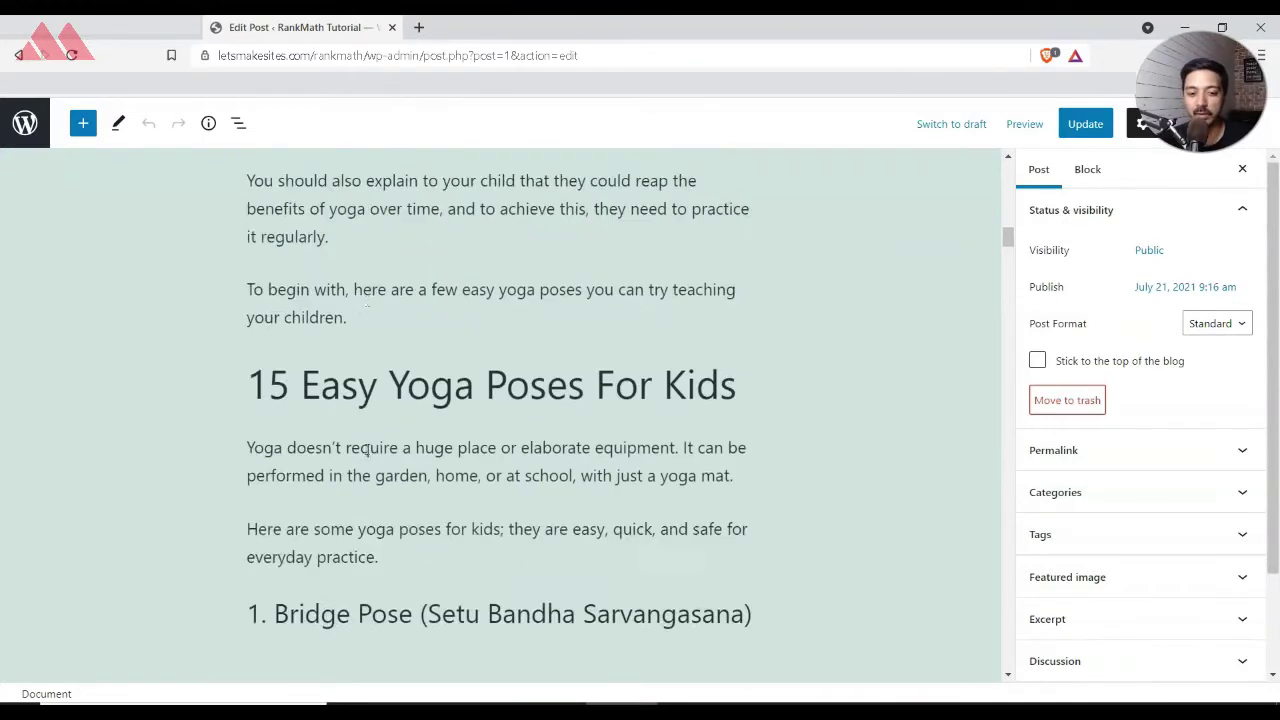
pyautogui.scroll(5, 367, 449)
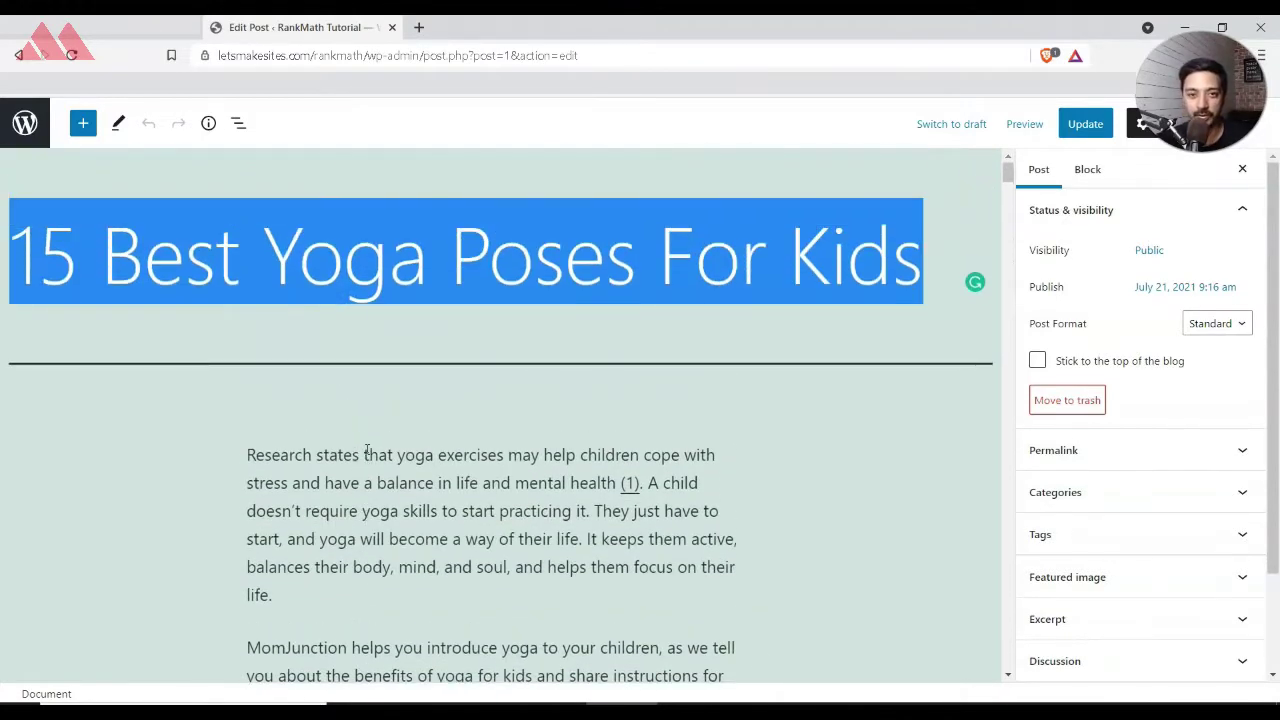
pyautogui.click(406, 448)
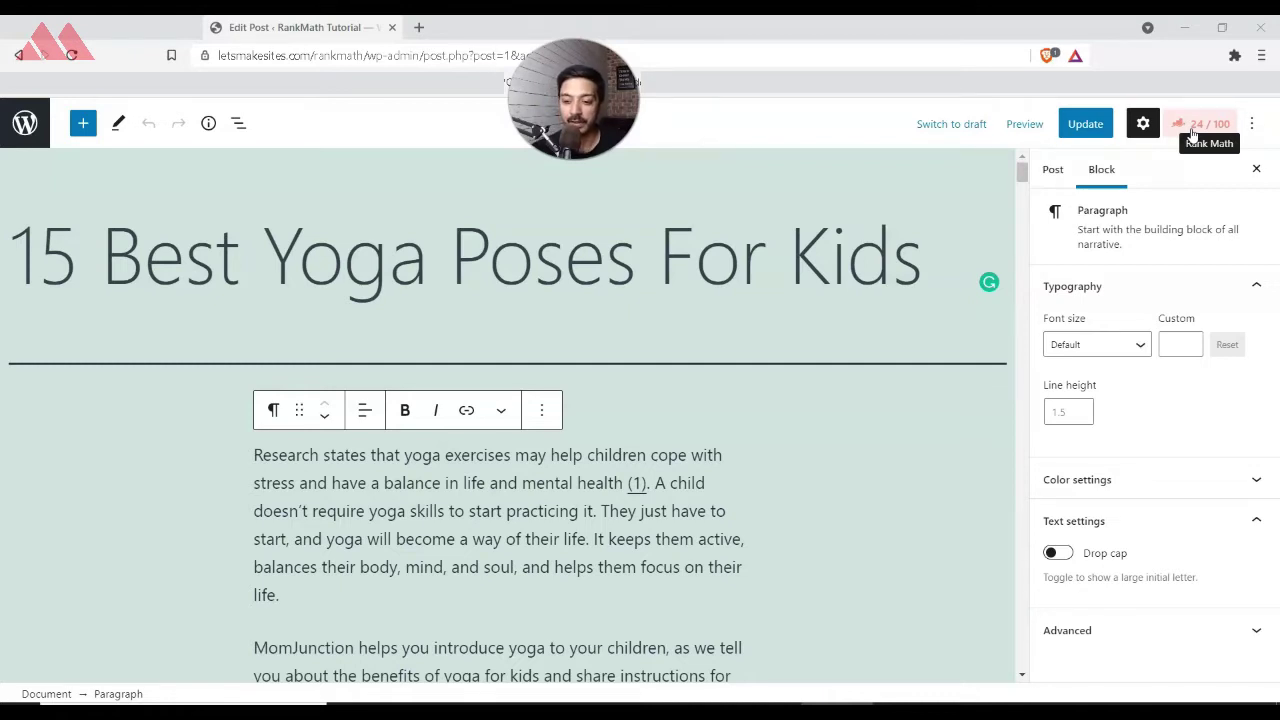
pyautogui.click(578, 483)
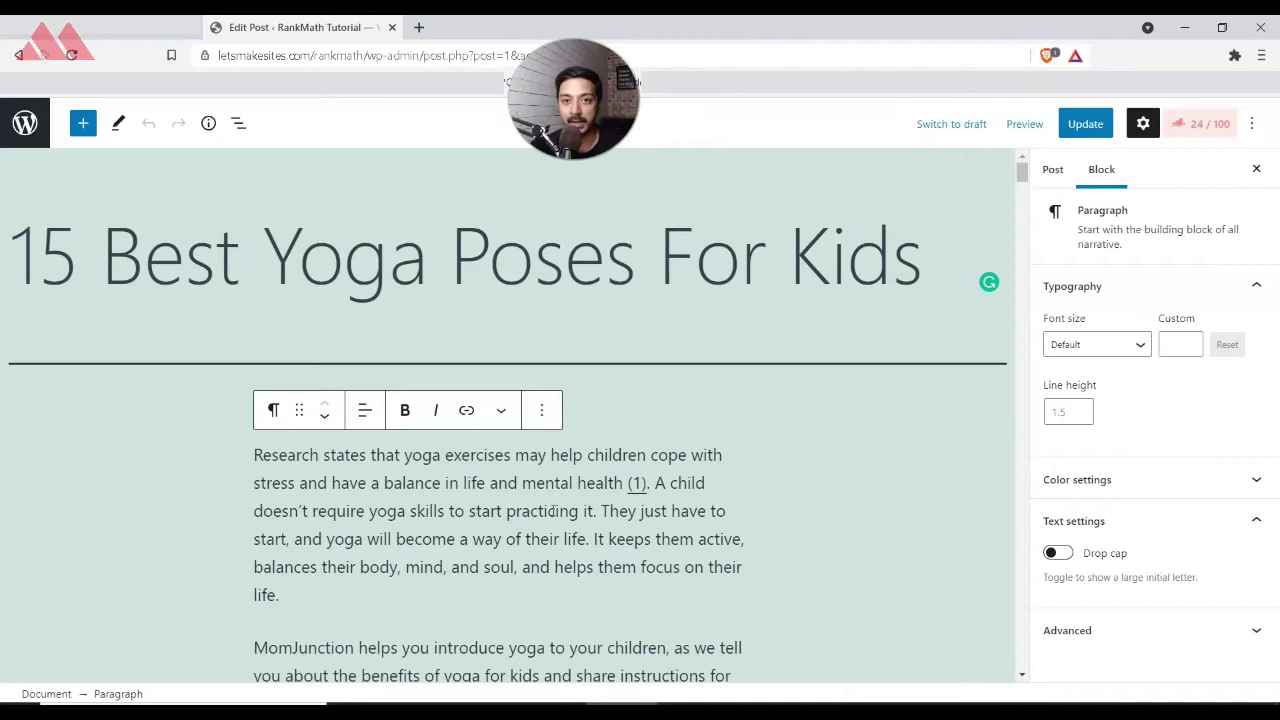
pyautogui.scroll(-1, 554, 511)
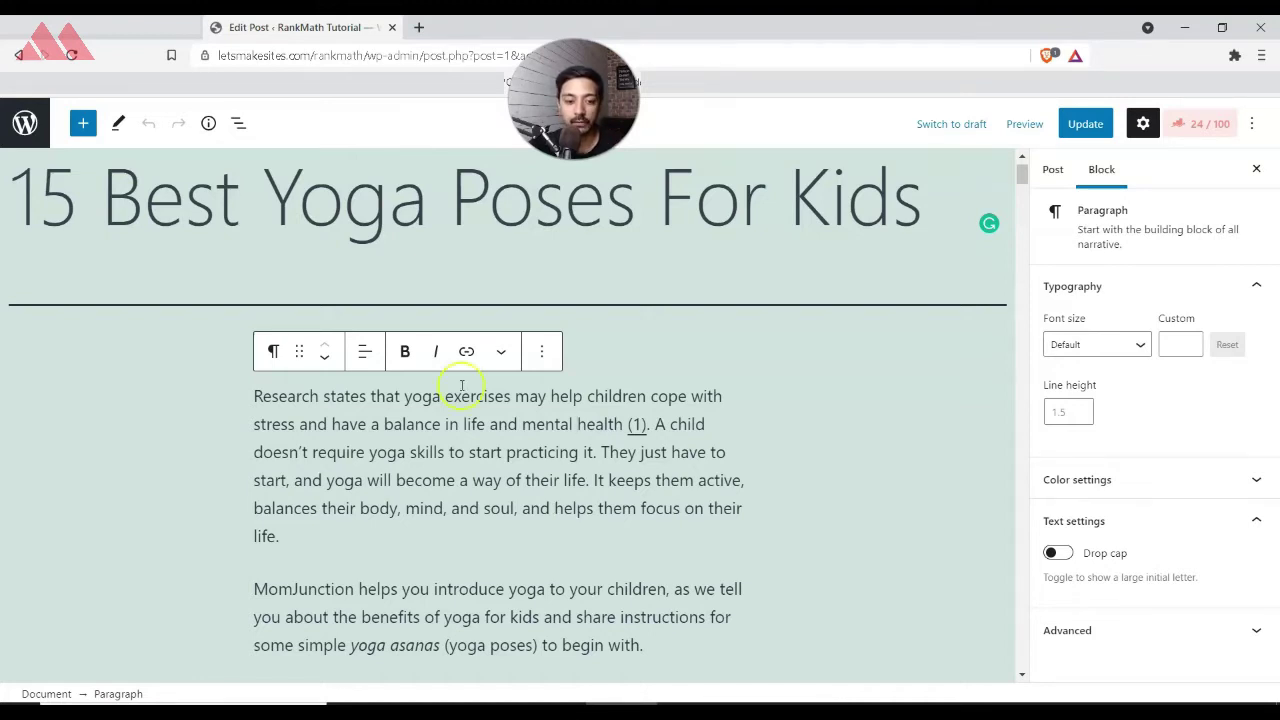
# - Set "Yoga Poses For Kids" from the post title as the primary Rank Math focus keyword
pyautogui.moveTo(283, 181); pyautogui.dragTo(922, 205)
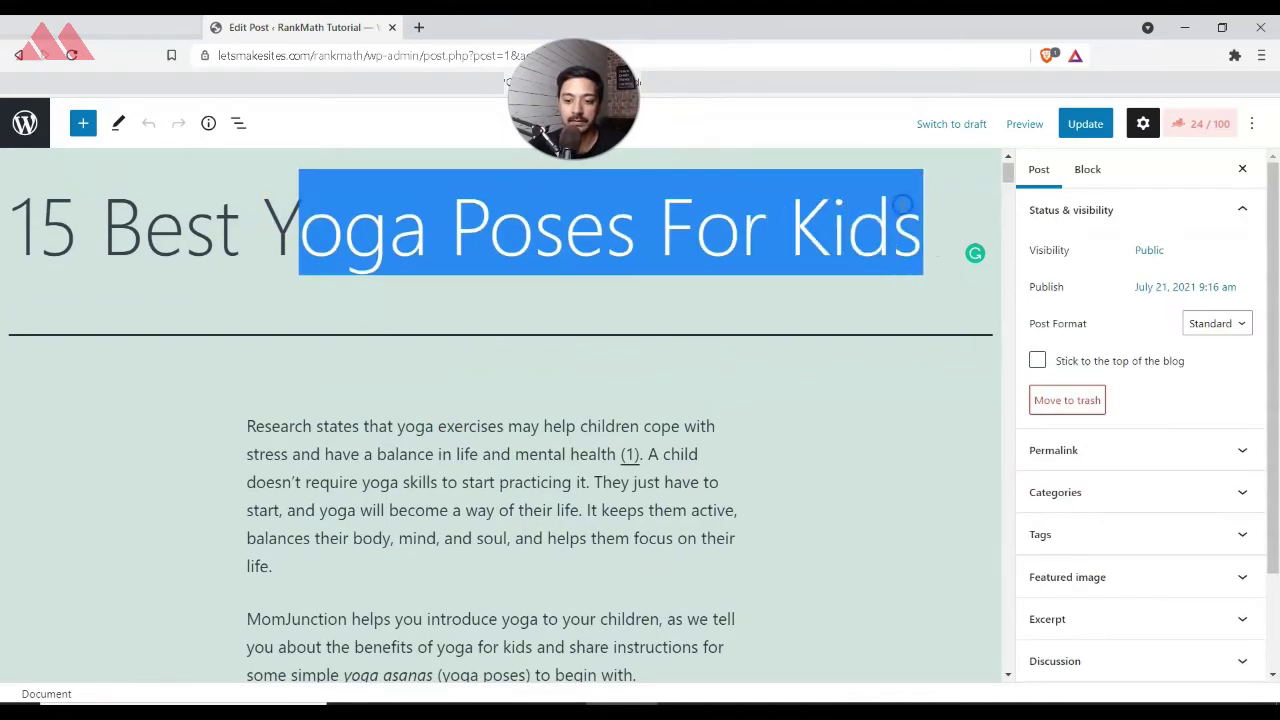
pyautogui.click(1193, 129)
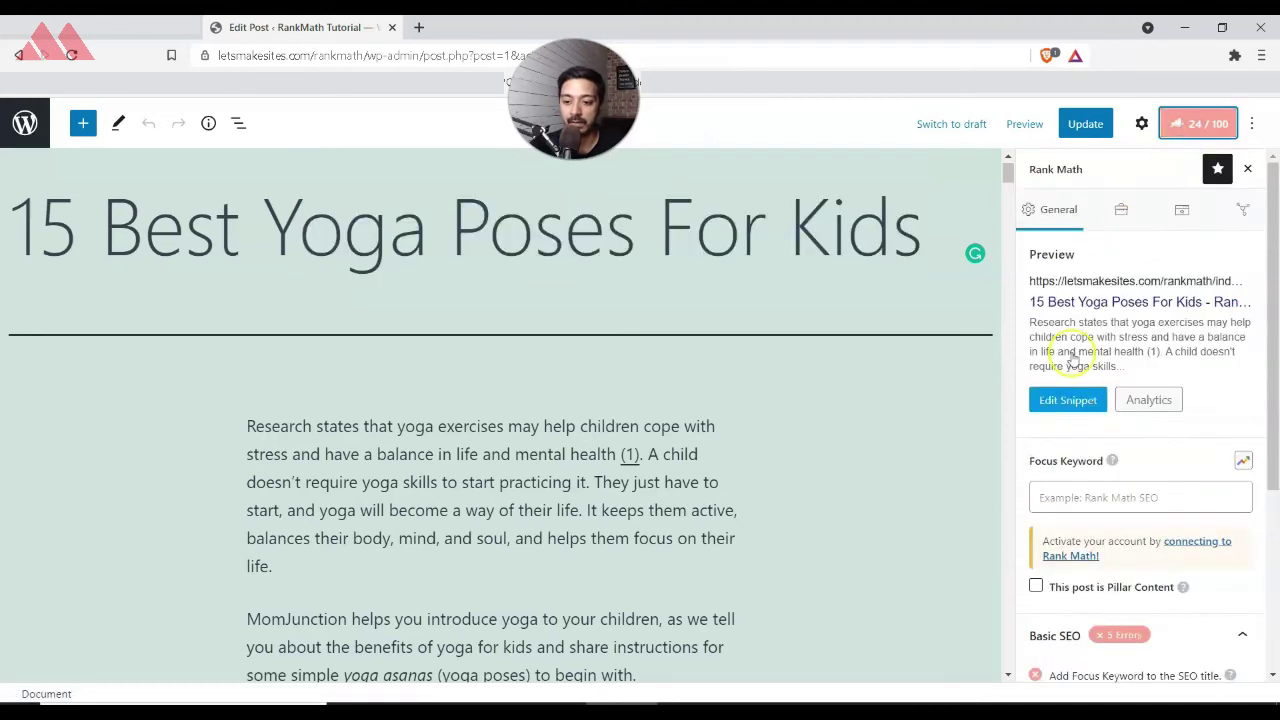
pyautogui.click(1066, 492)
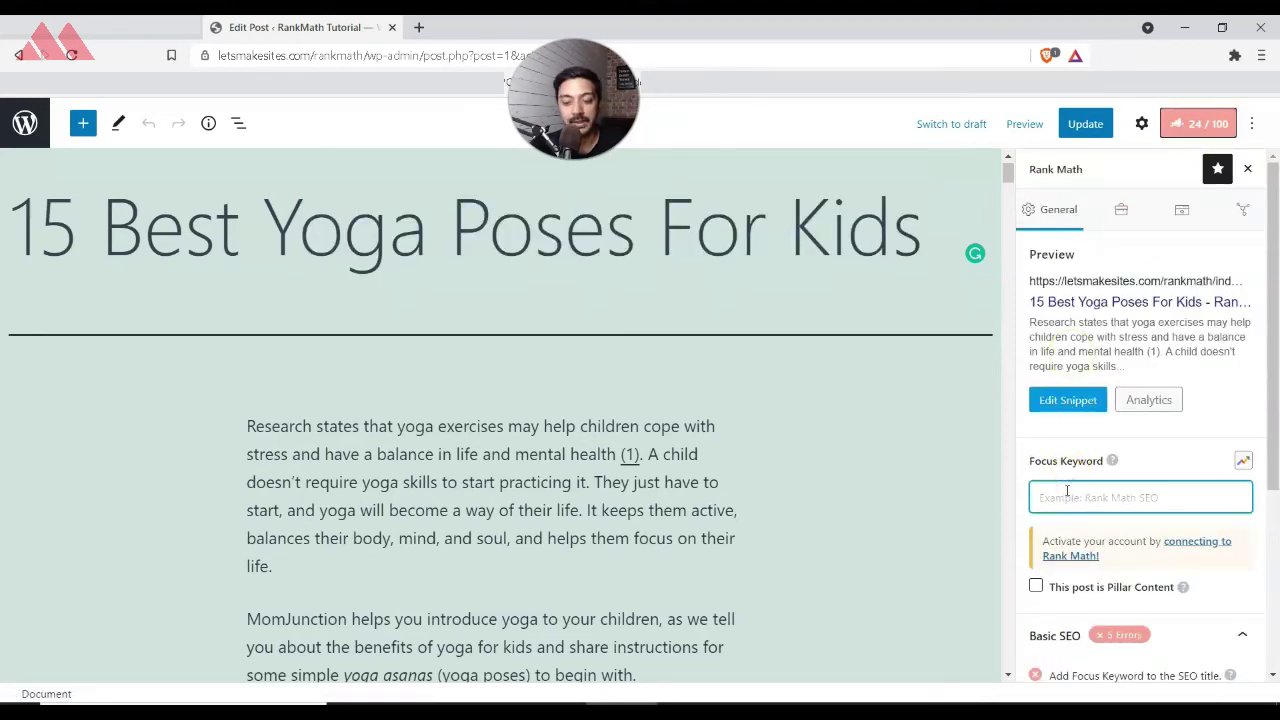
pyautogui.write('Yoga Poses For Kids')
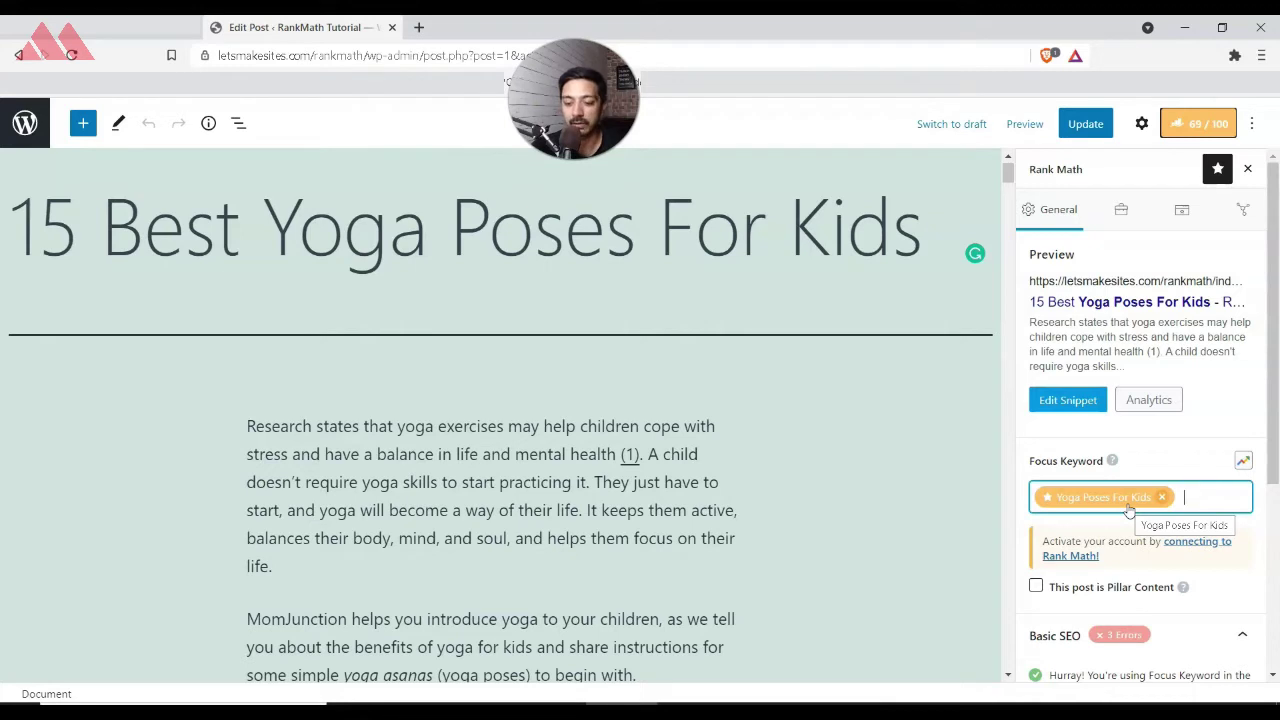
# - Add "yoga for kids" and "kids poses in yoga" as secondary focus keywords
pyautogui.click(1184, 406)
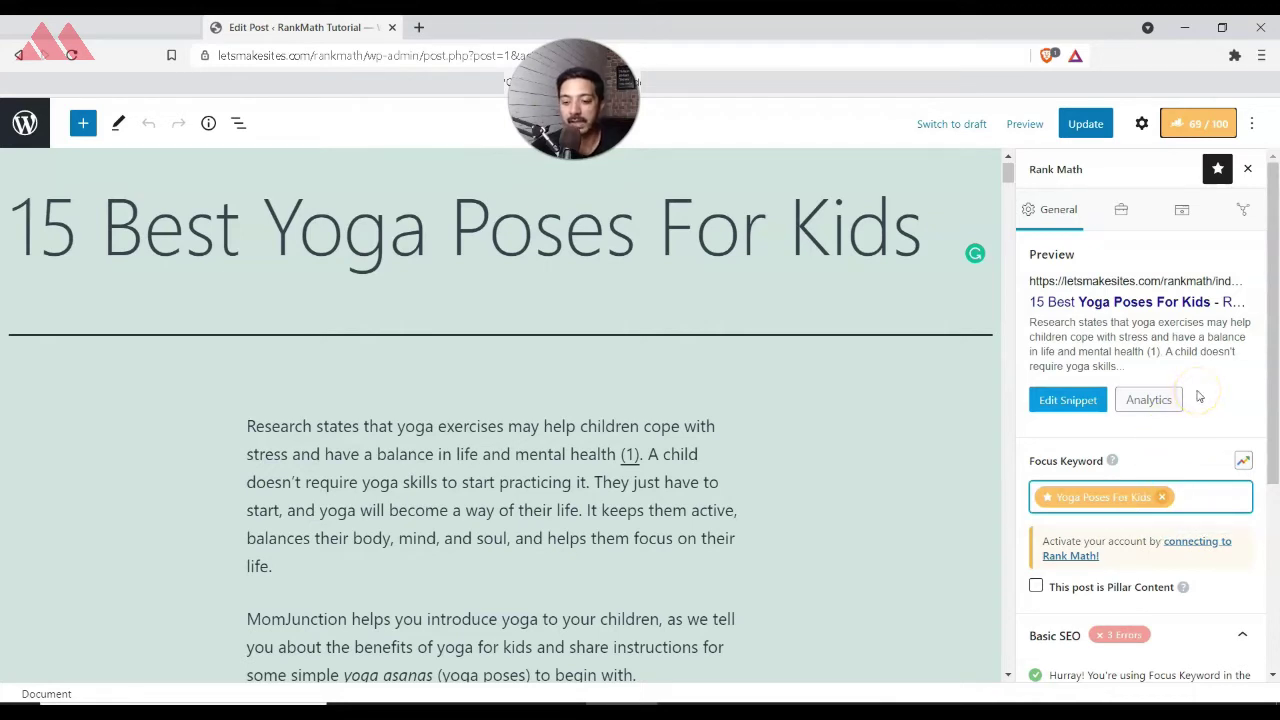
pyautogui.write('yoga for kids')
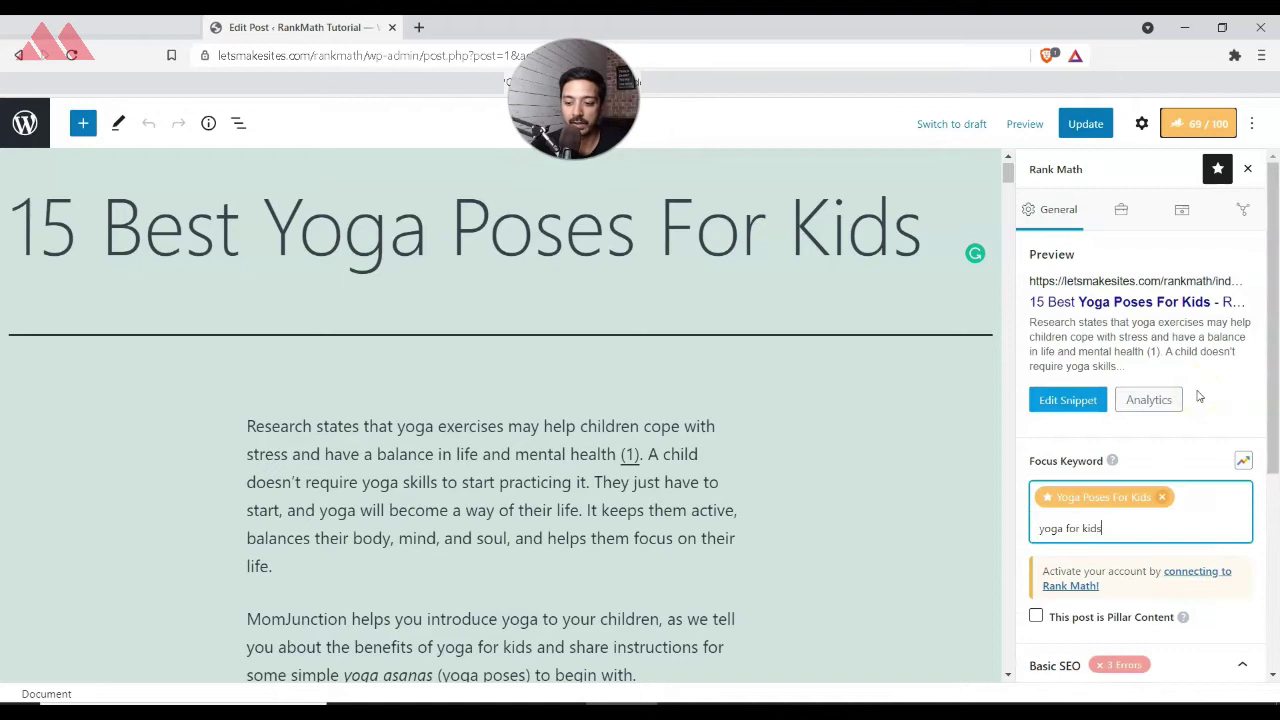
pyautogui.press('Return')
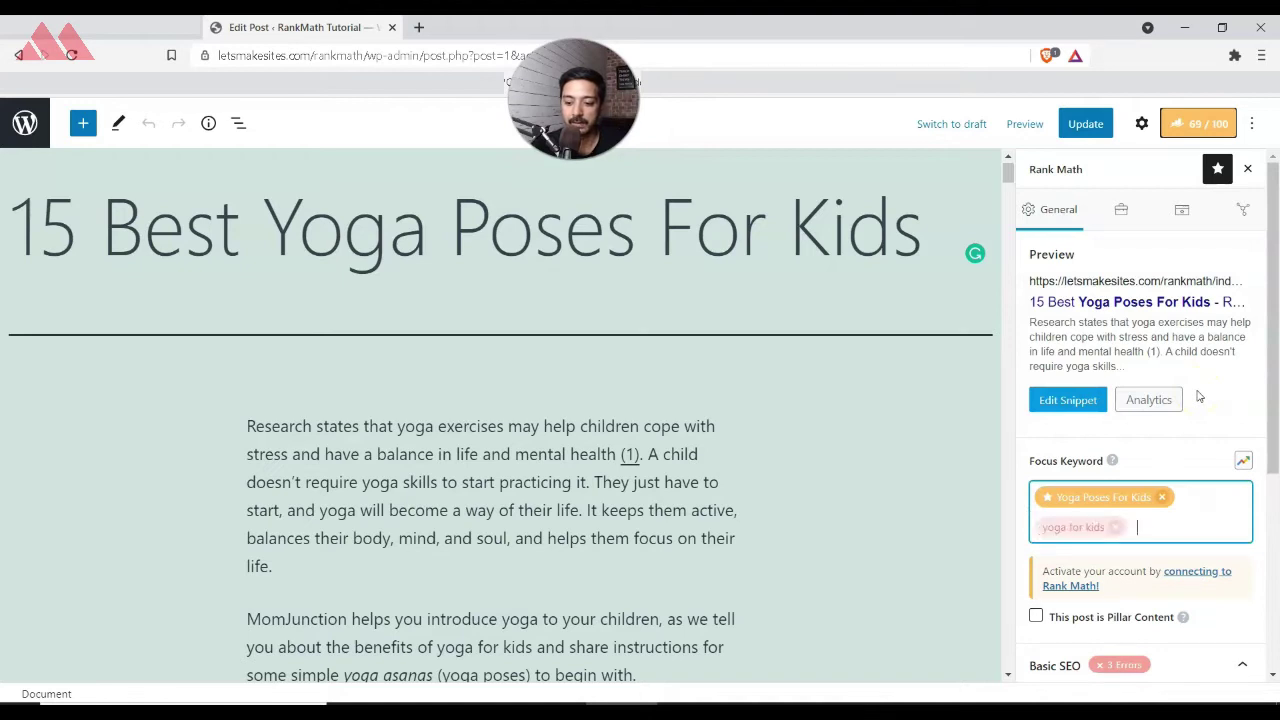
pyautogui.write('kids ')
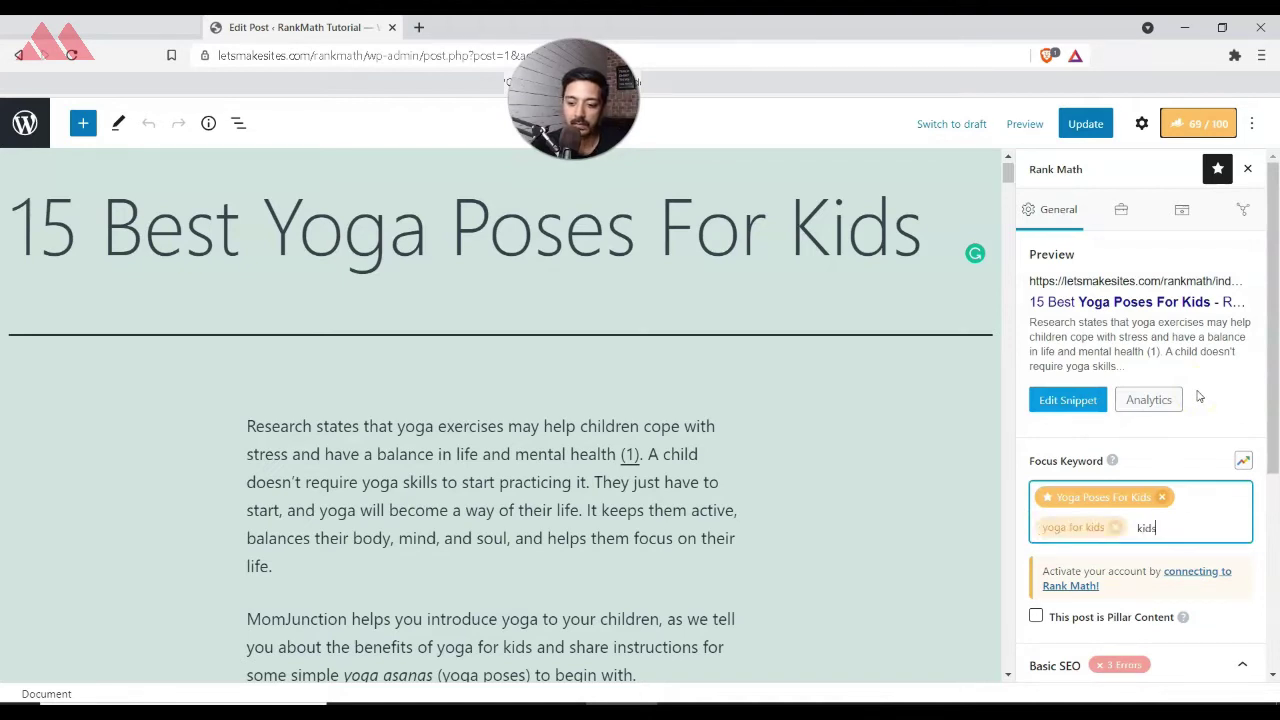
pyautogui.write('poses in yoga')
pyautogui.press('Return')
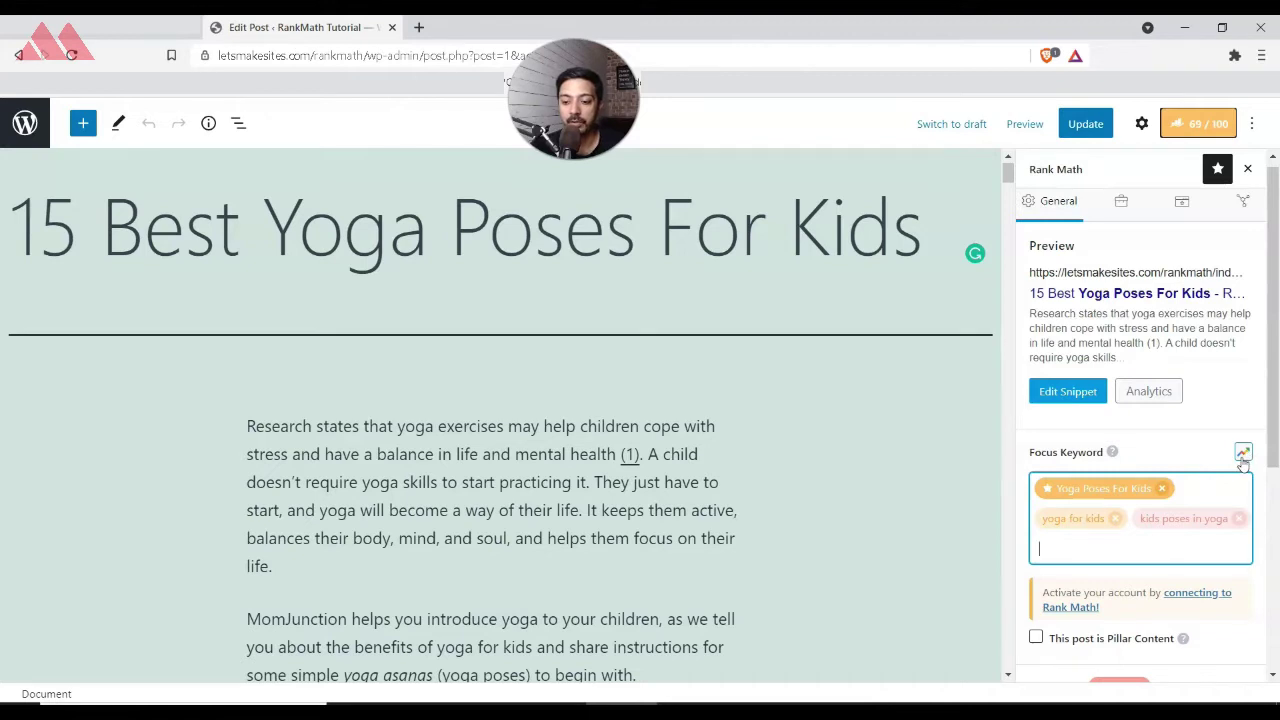
# - Compare the three focus keywords in Google Trends, with the region set to India, and close the comparison
pyautogui.click(1243, 452)
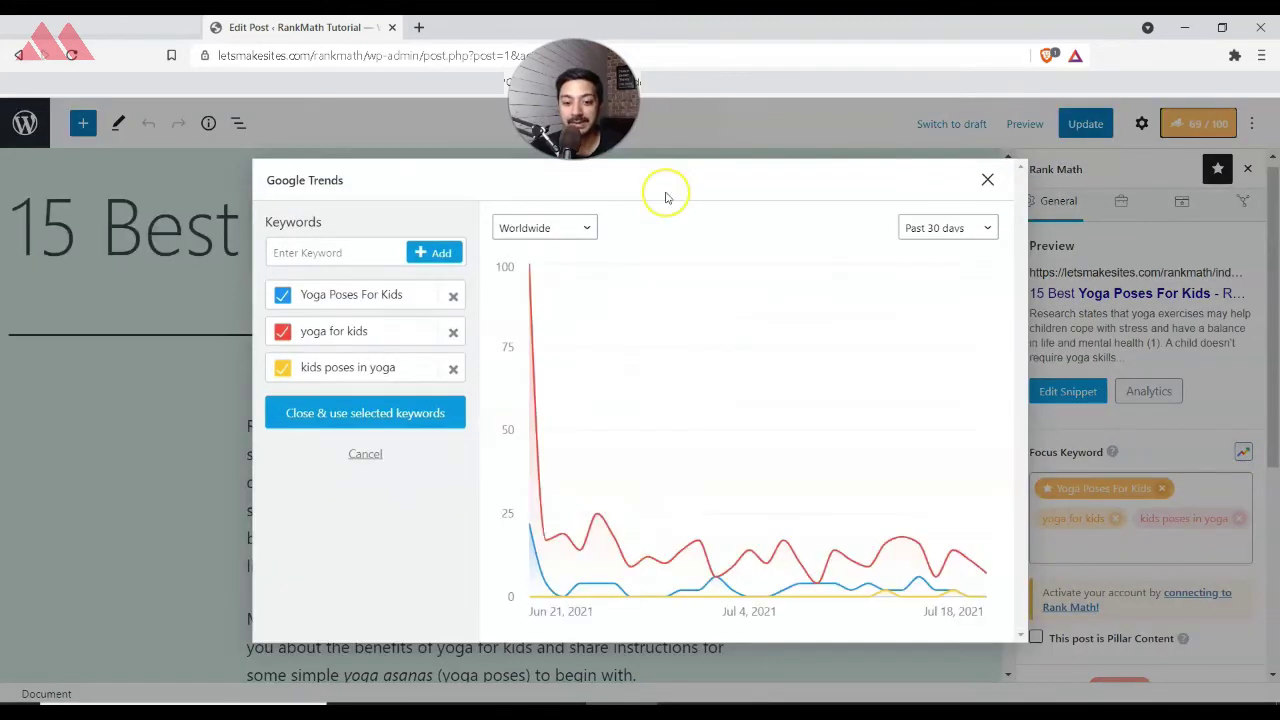
pyautogui.click(557, 225)
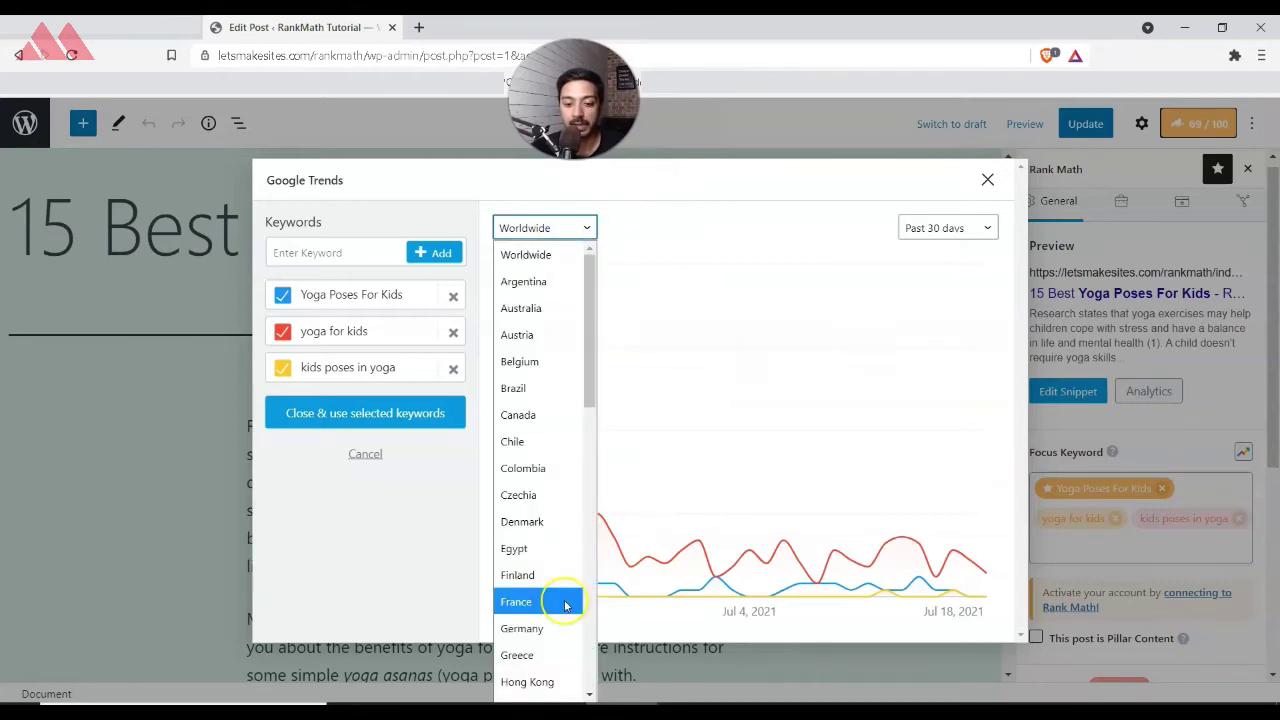
pyautogui.scroll(-3, 565, 603)
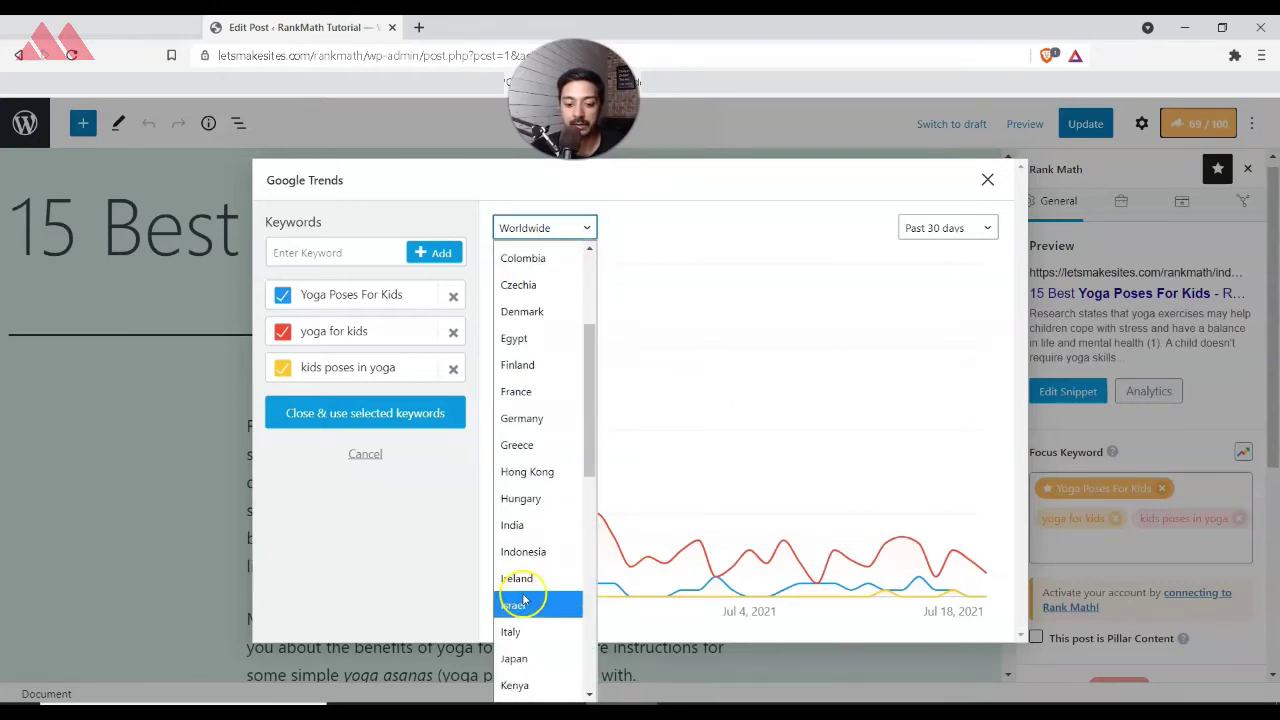
pyautogui.click(514, 525)
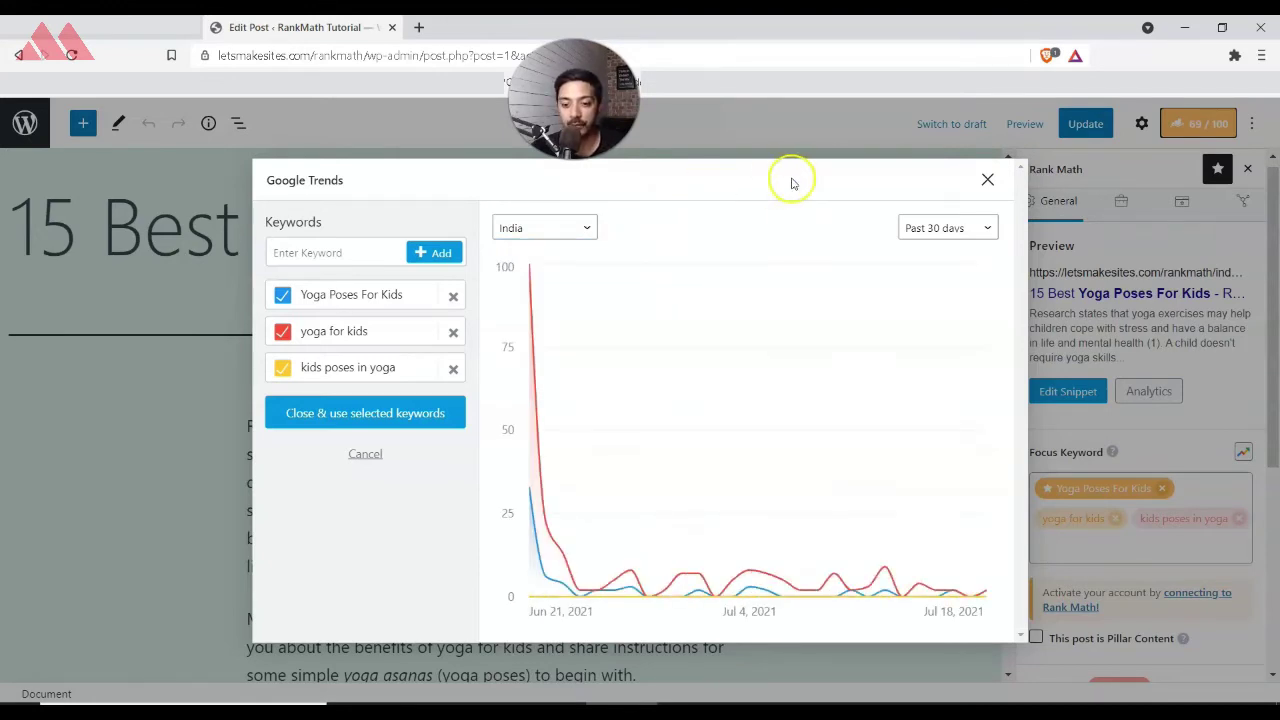
pyautogui.click(987, 180)
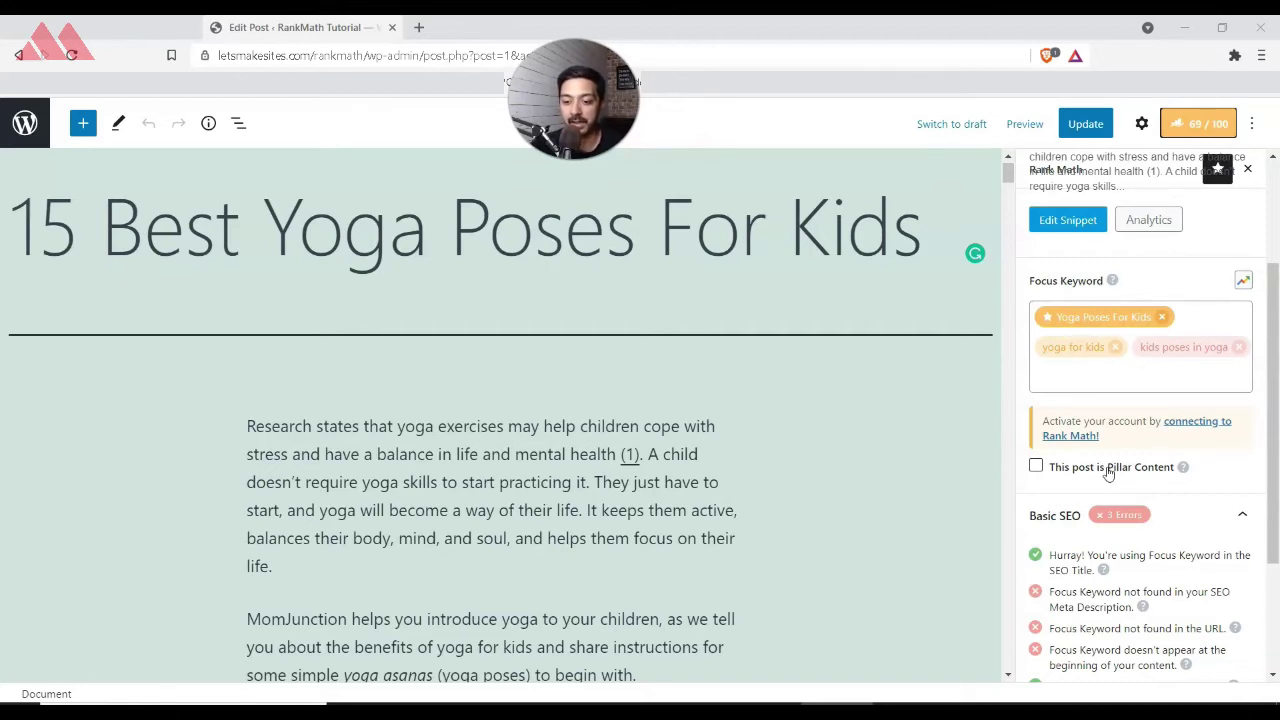
# - Mark the post as Pillar Content and show the Basic SEO checks
pyautogui.click(1100, 471)
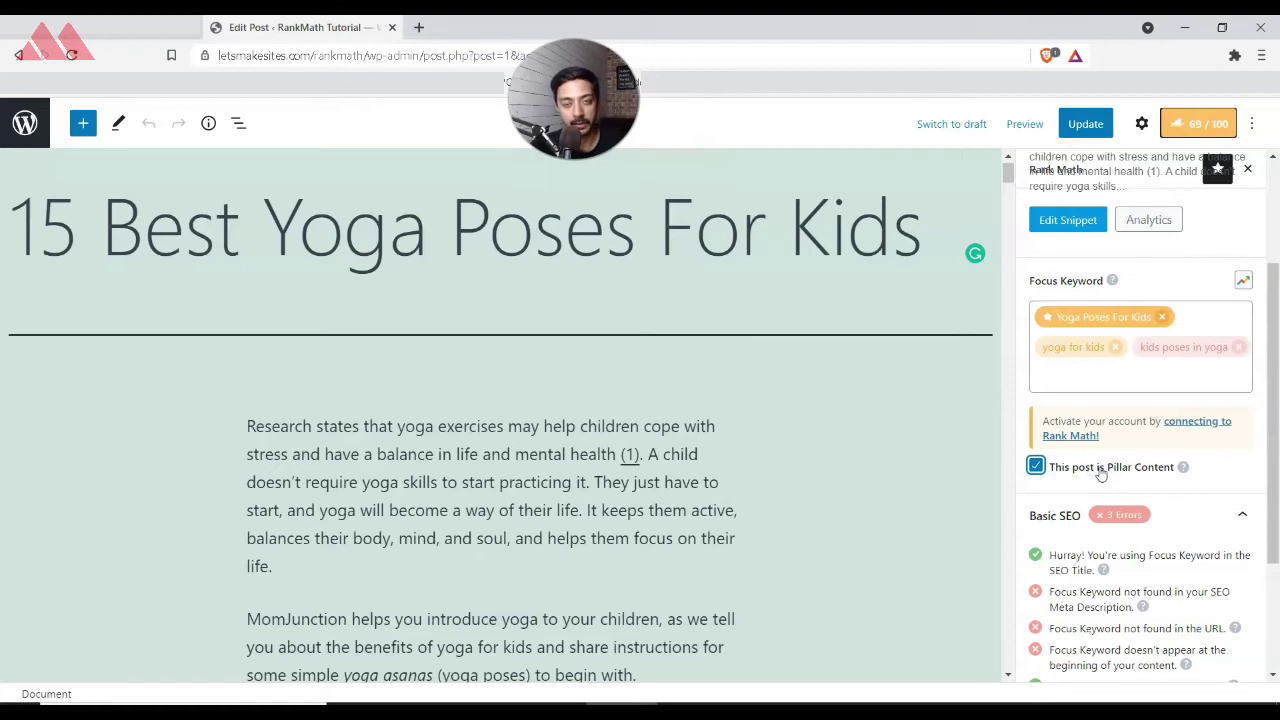
pyautogui.scroll(-2, 1237, 495)
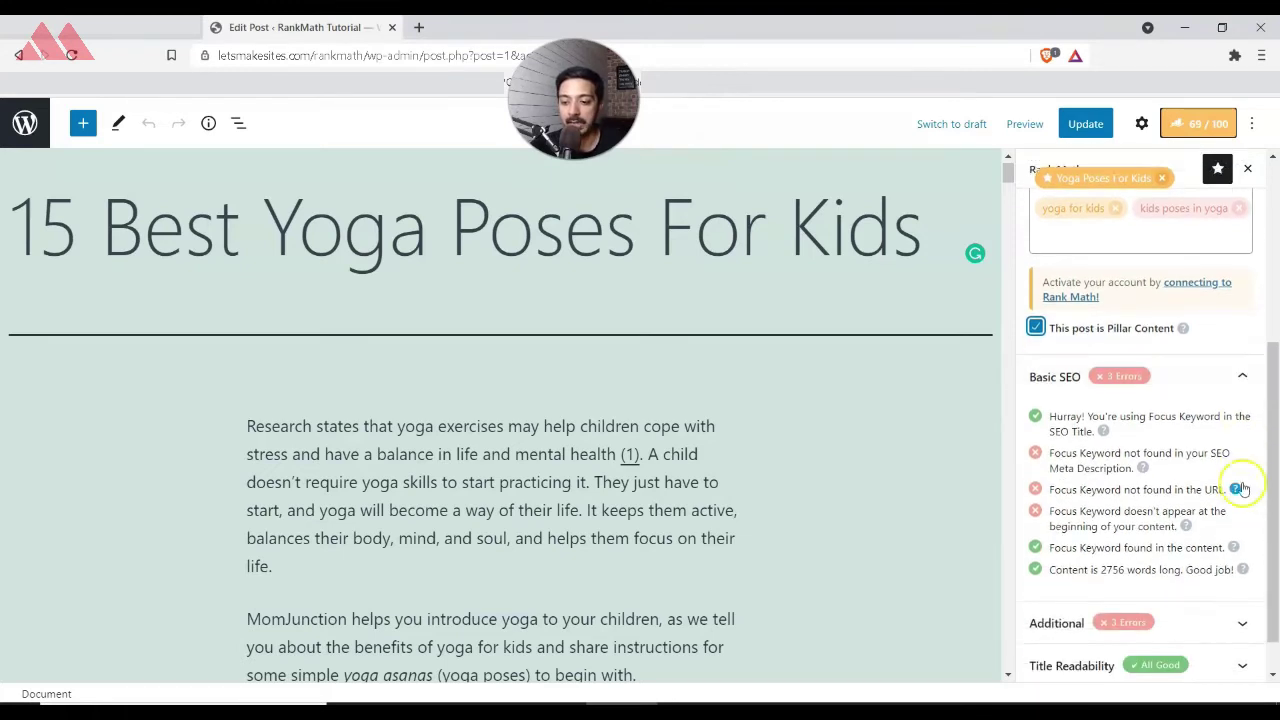
pyautogui.click(1241, 383)
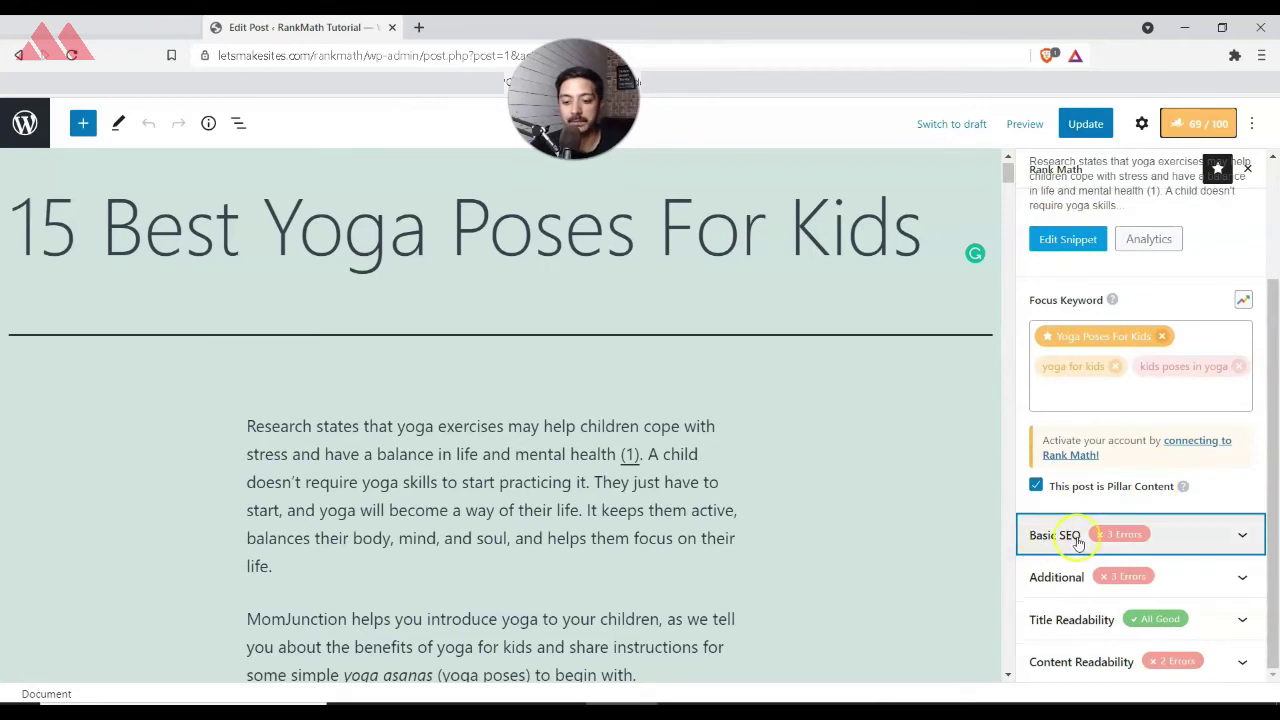
pyautogui.click(1210, 537)
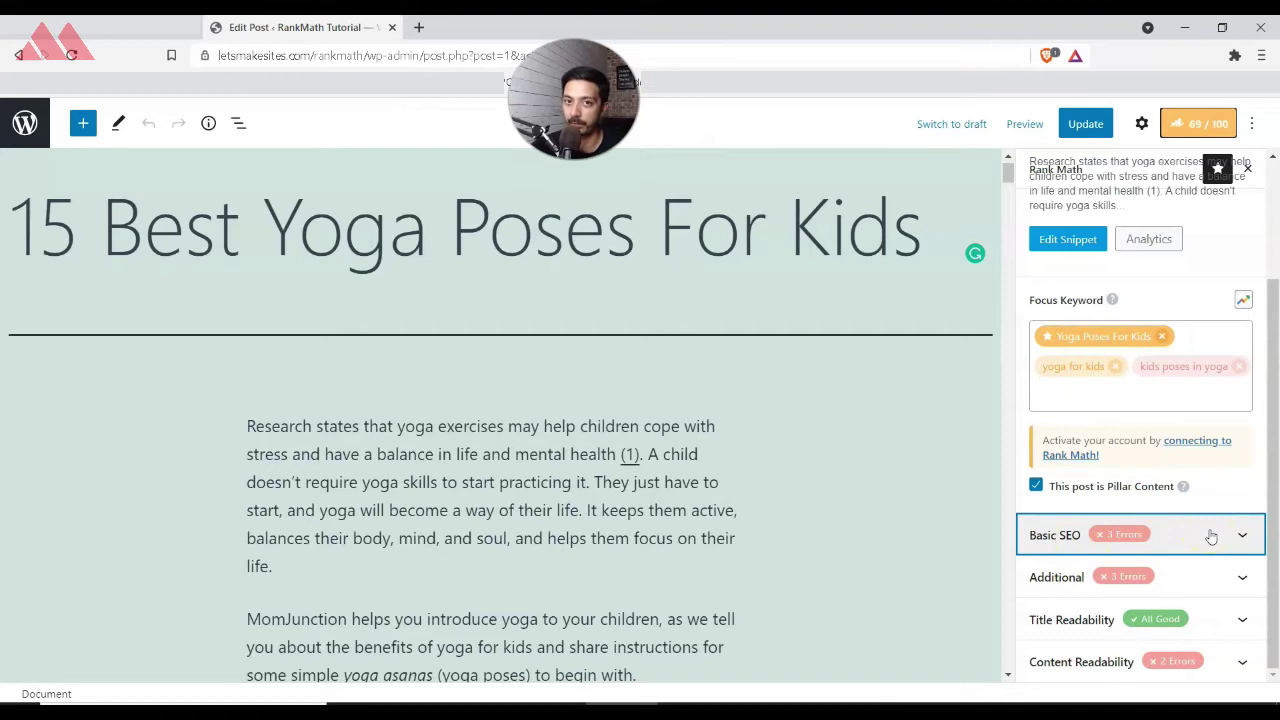
pyautogui.click(1244, 537)
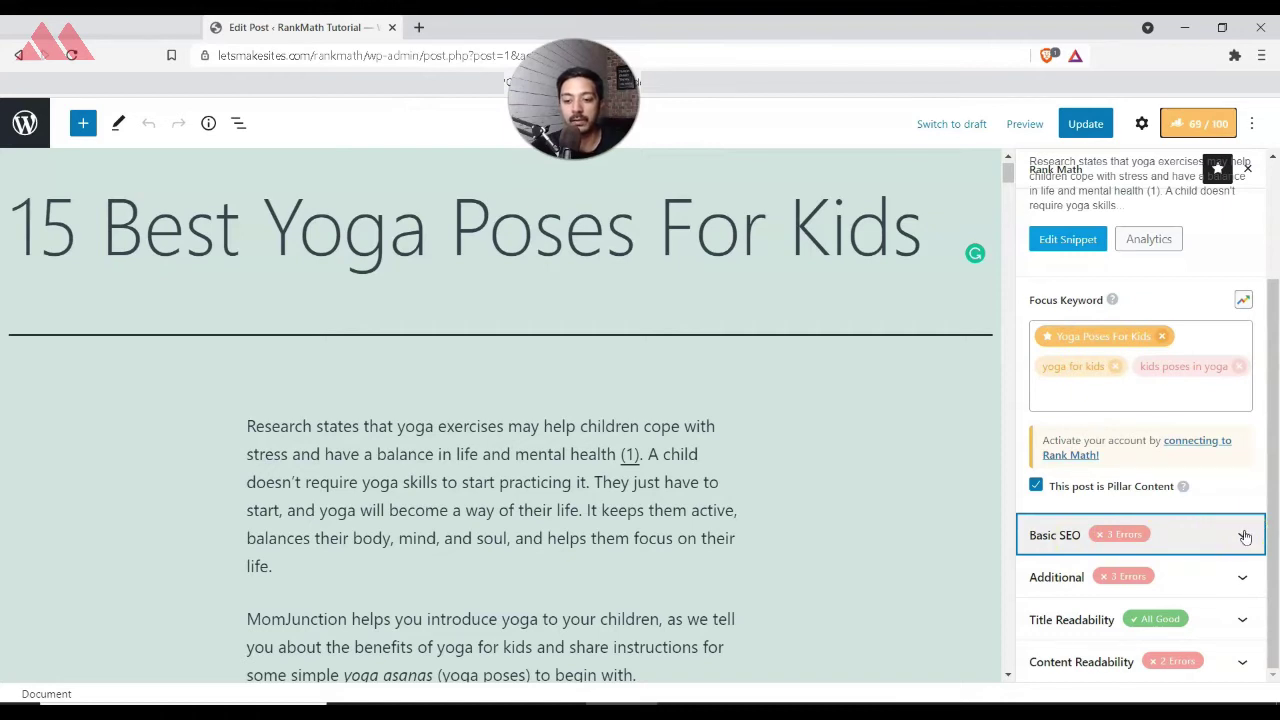
pyautogui.click(1244, 537)
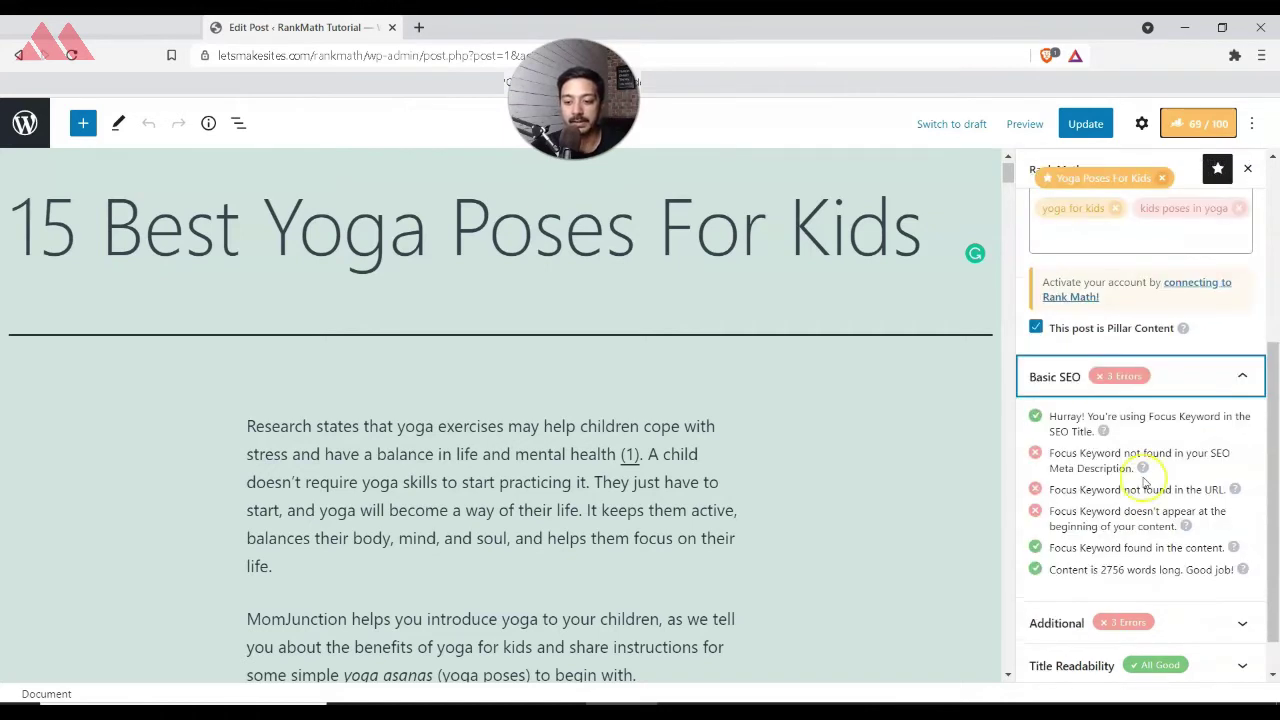
# - Review the Additional SEO checks and the Title Readability checks for the post
pyautogui.click(1070, 577)
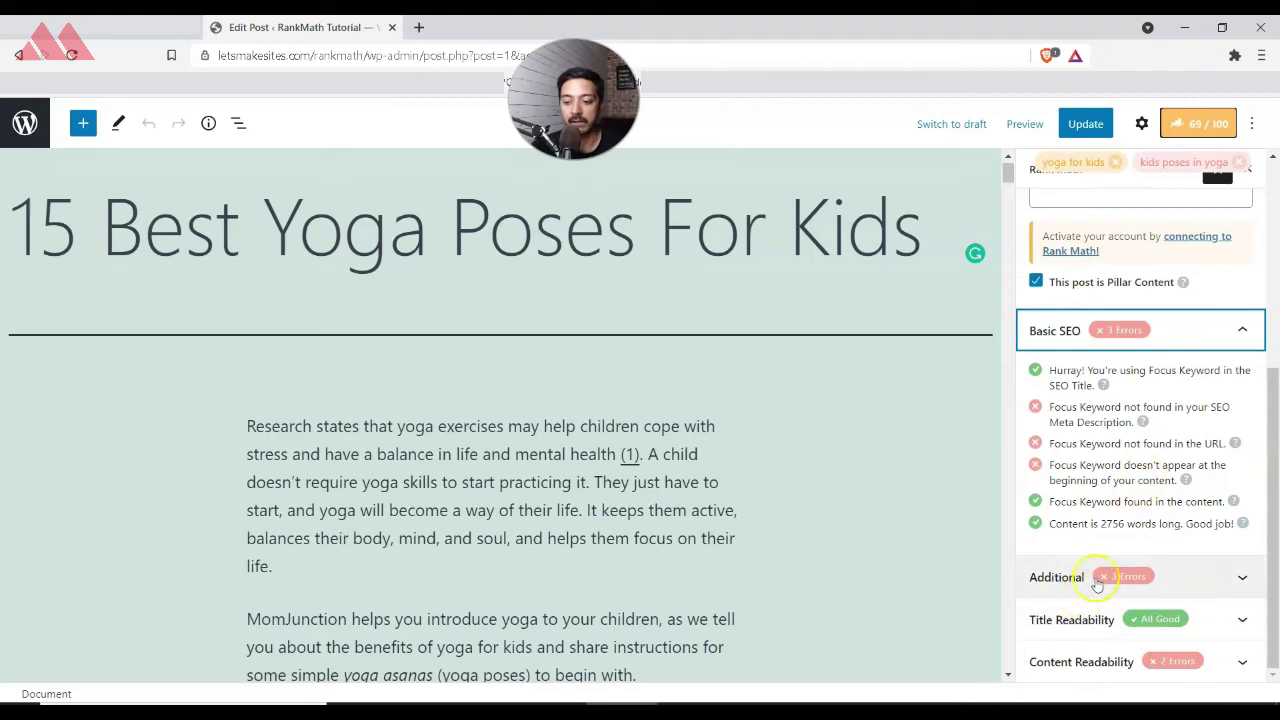
pyautogui.click(1155, 418)
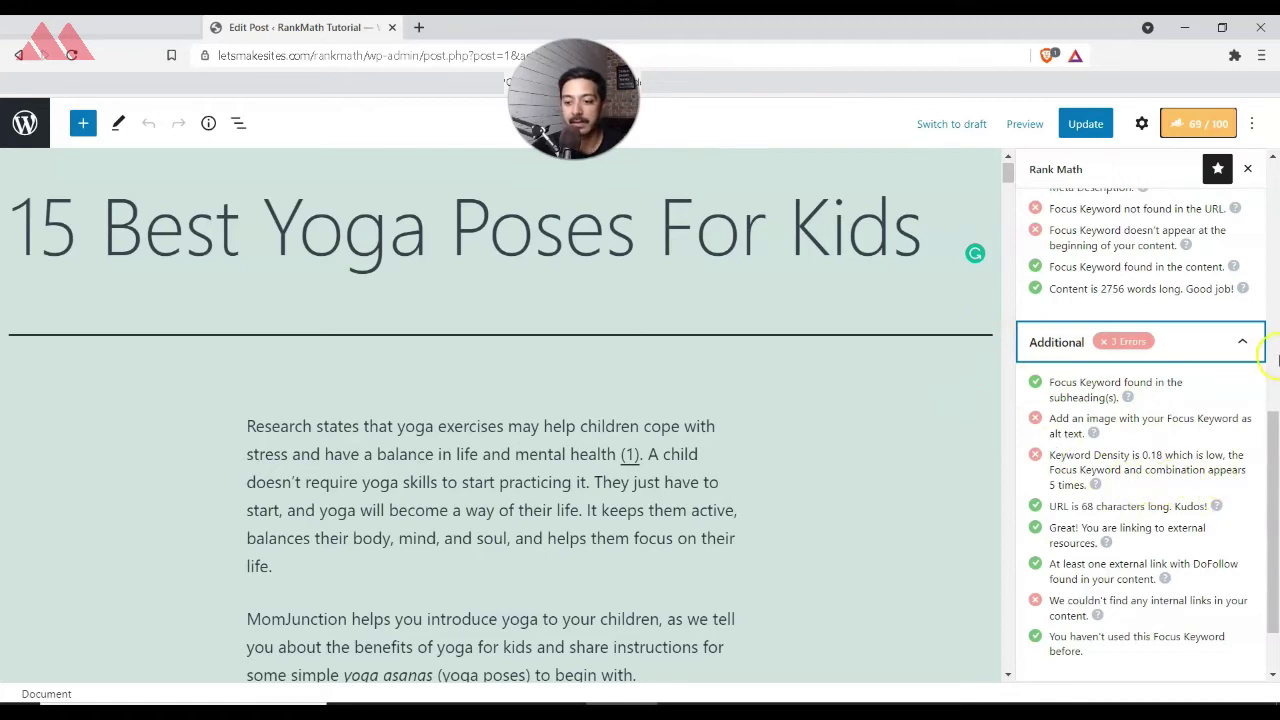
pyautogui.scroll(-1, 1135, 455)
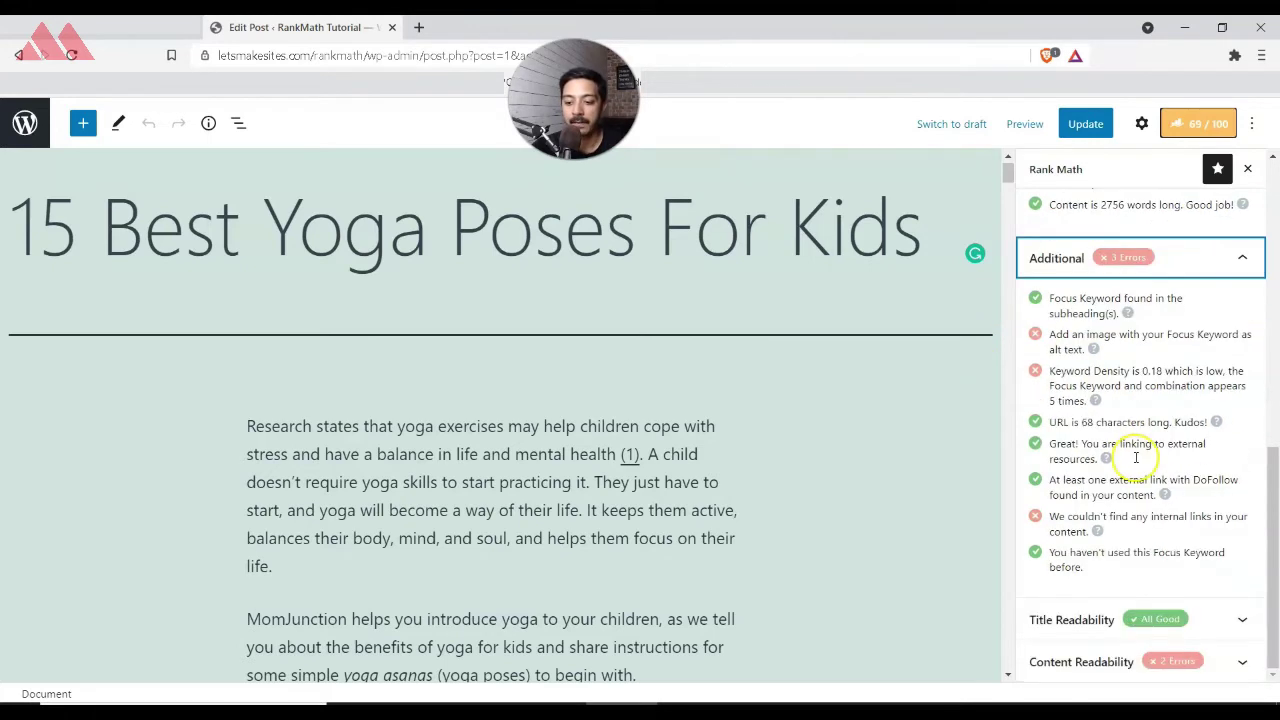
pyautogui.click(1045, 624)
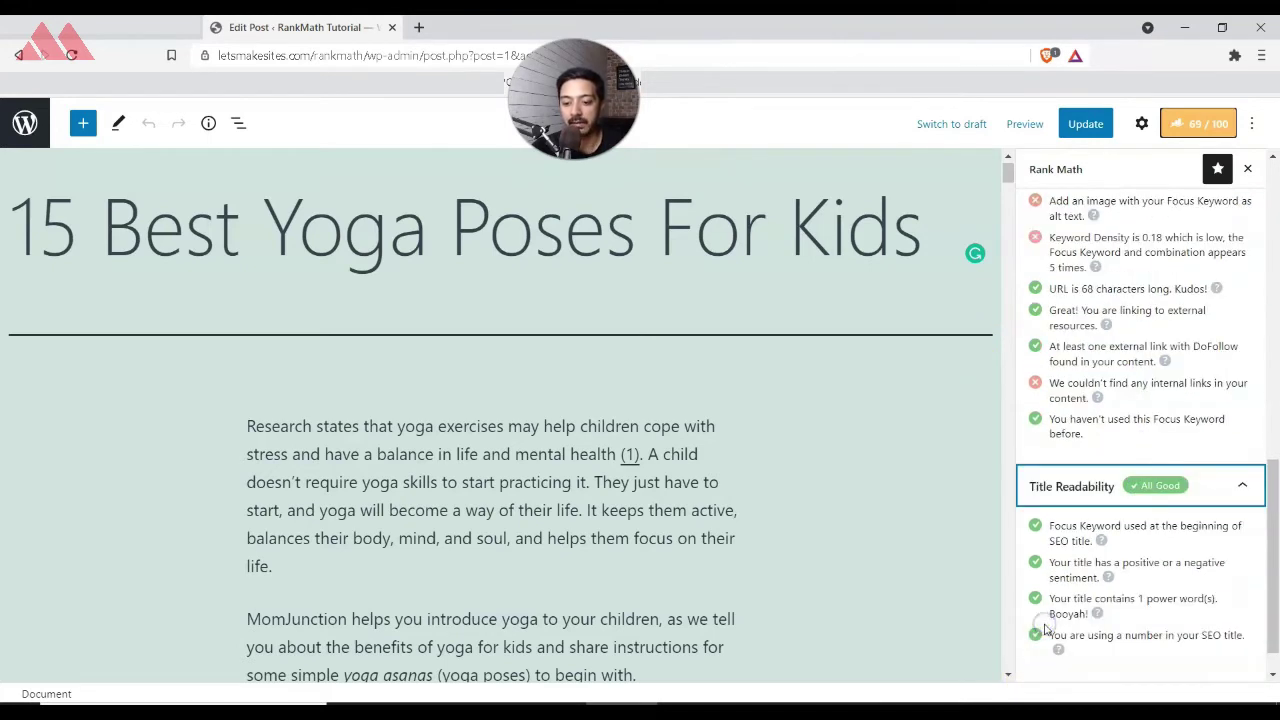
# - Review the Content Readability checks, and go back over the Basic SEO checks for the focus keyword
pyautogui.click(1206, 478)
pyautogui.click(1100, 664)
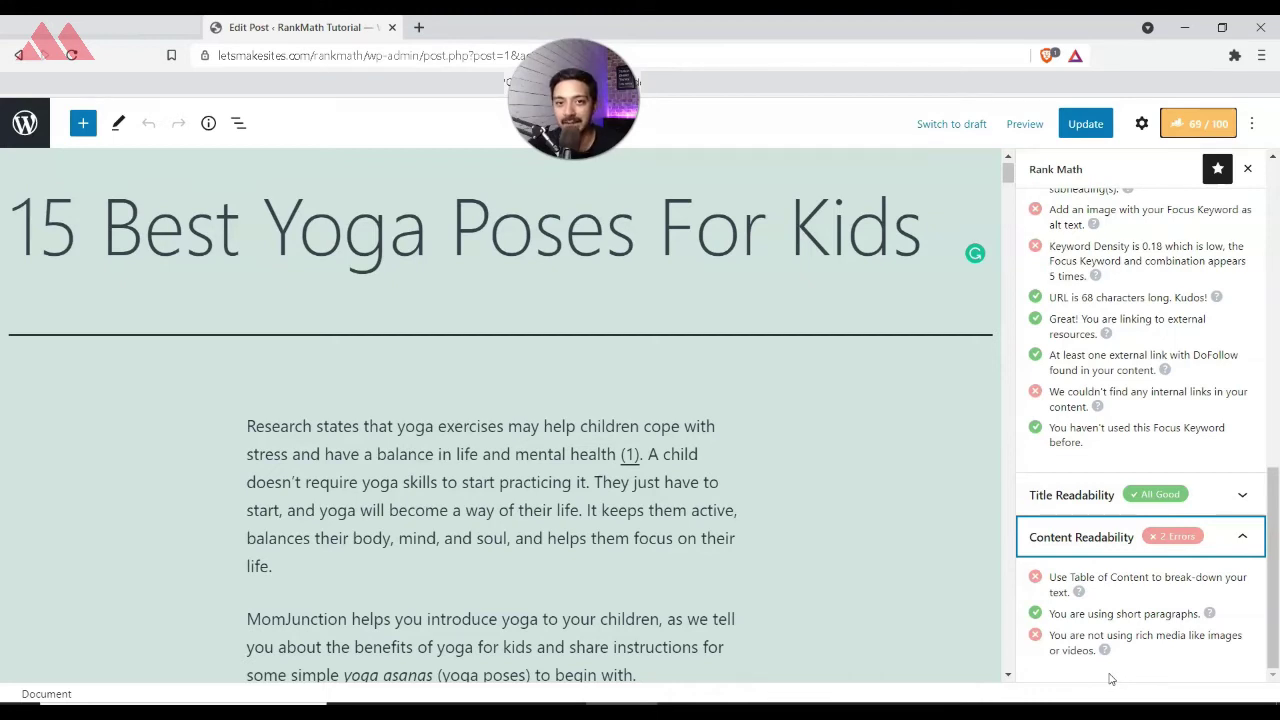
pyautogui.scroll(5, 1110, 679)
pyautogui.click(1050, 424)
pyautogui.click(1072, 424)
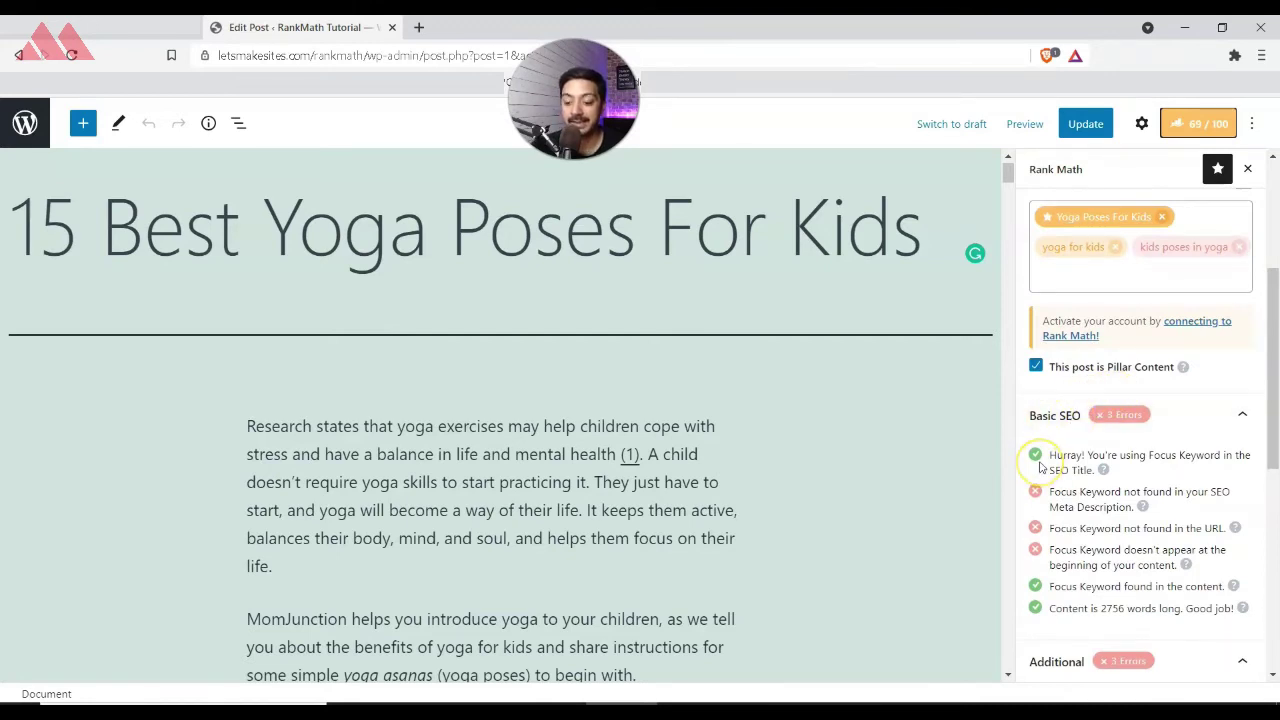
pyautogui.click(1036, 496)
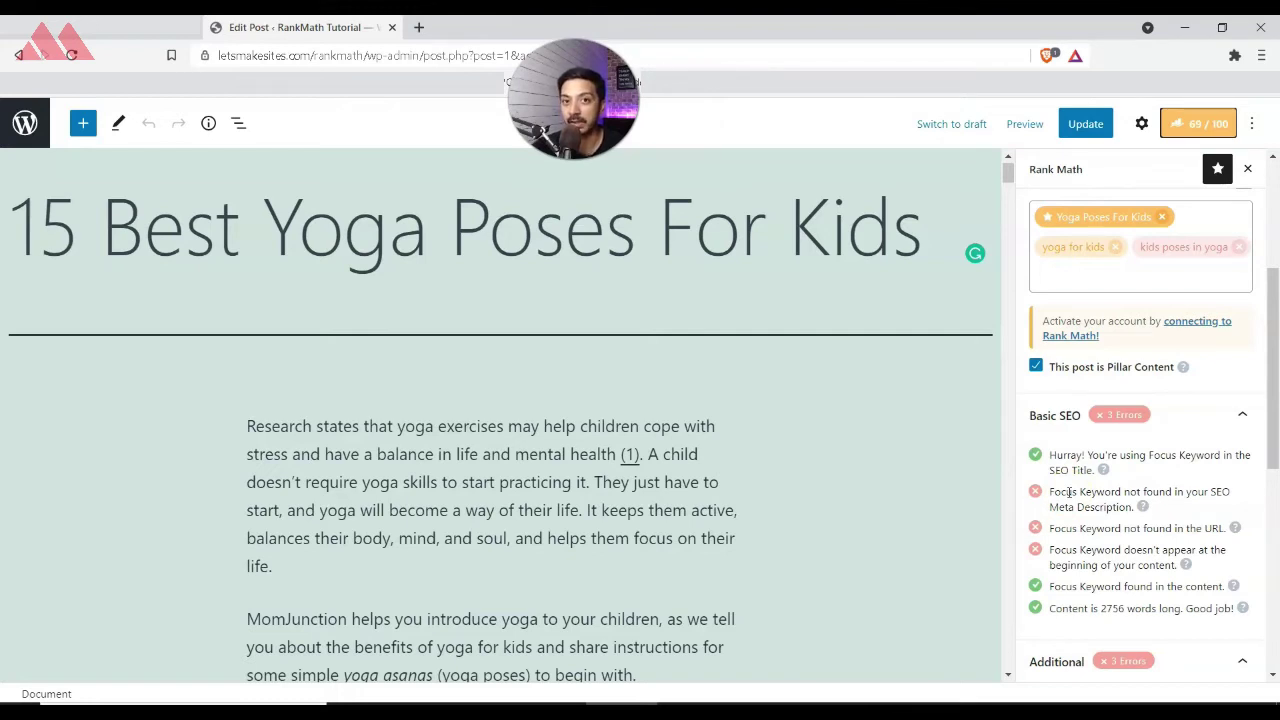
pyautogui.click(1052, 494)
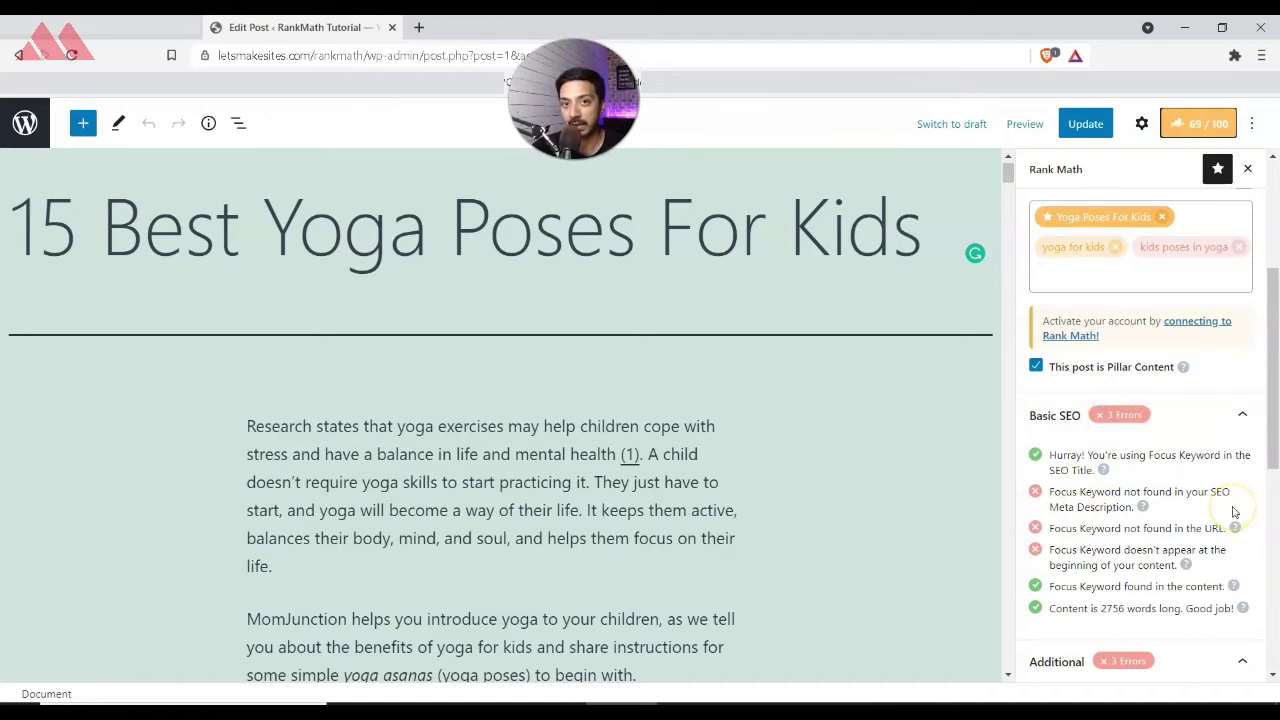
# - In the snippet editor, set the description to "Best yoga boses for kids to perform during online classes and home isolation. The yoga poses for kids can be done at any age."
pyautogui.scroll(3, 1216, 340)
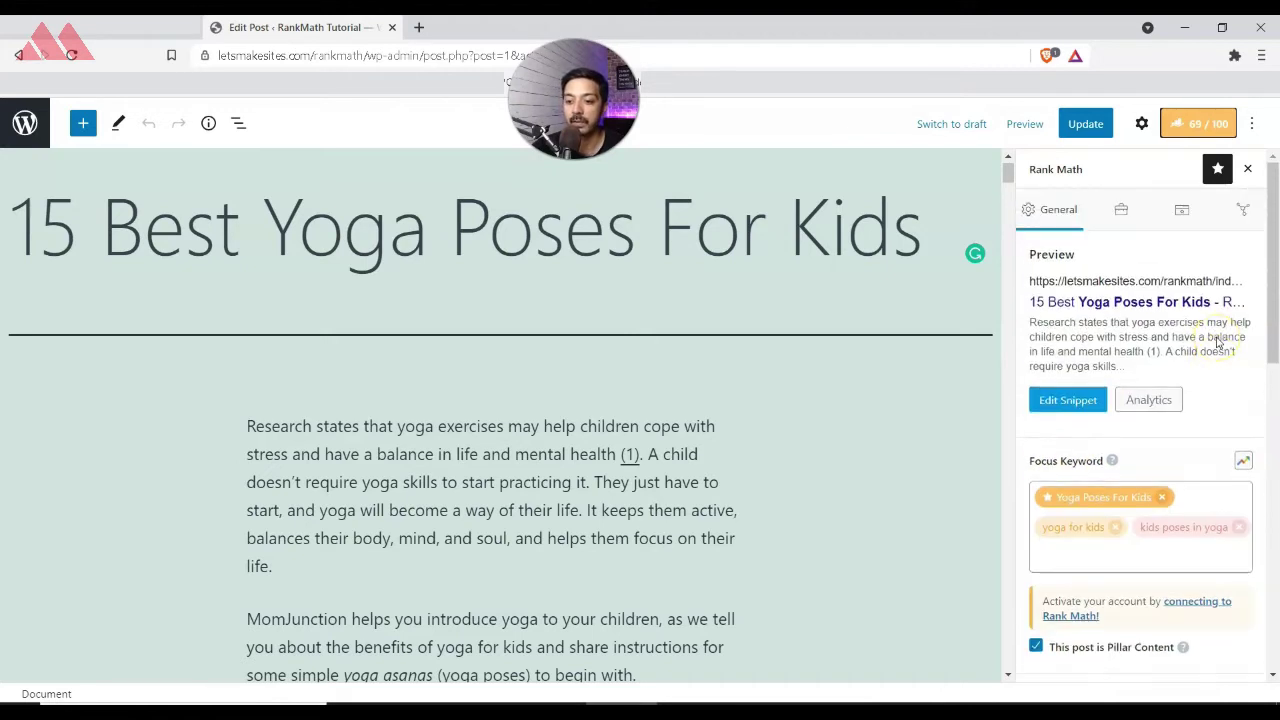
pyautogui.click(1077, 401)
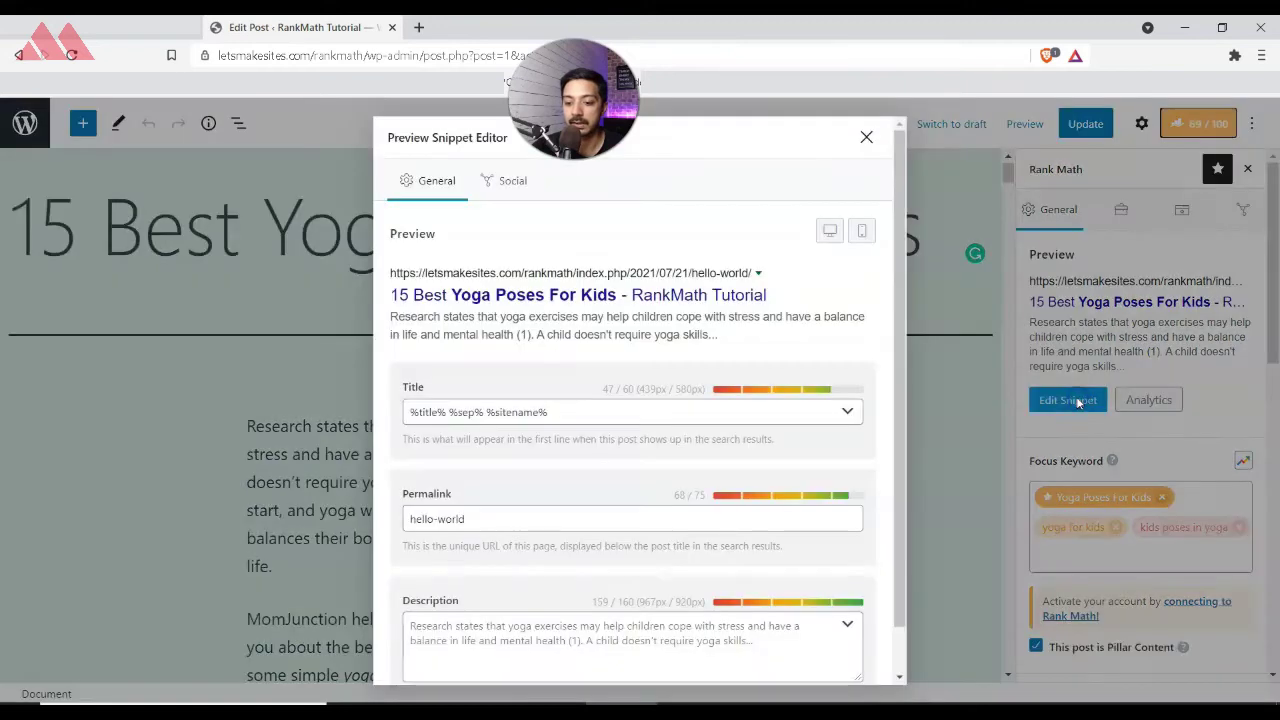
pyautogui.click(499, 640)
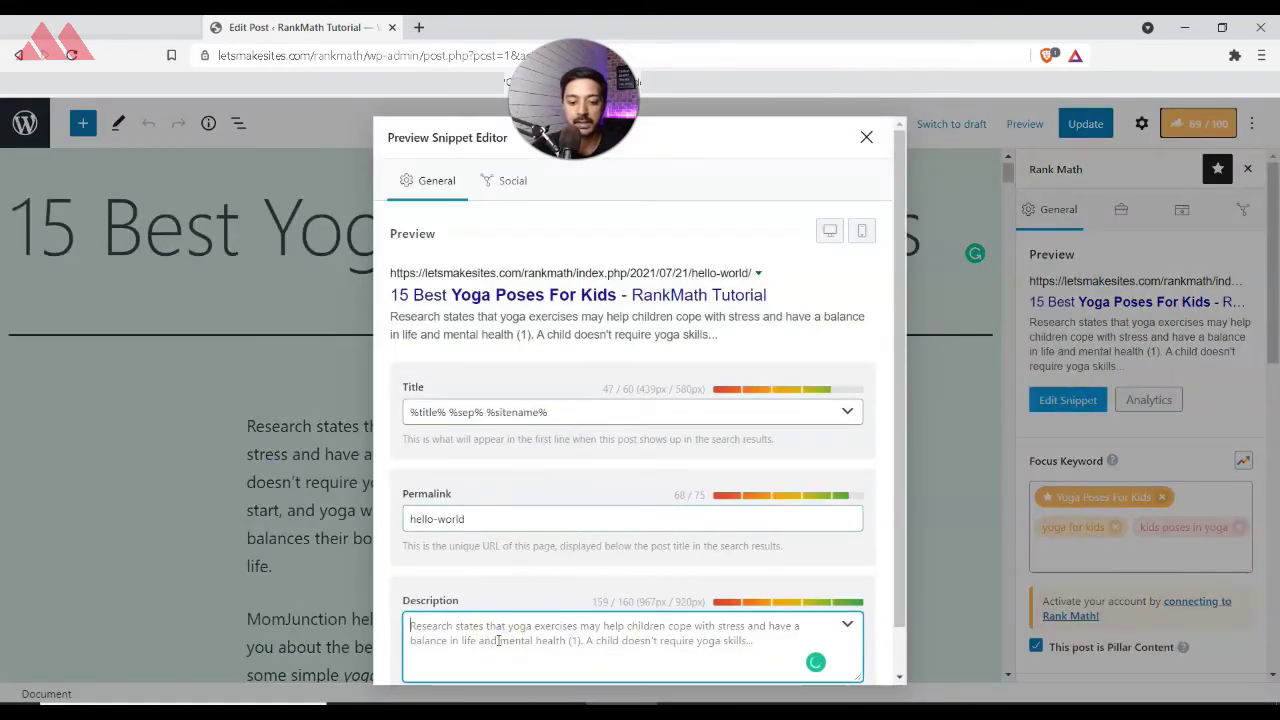
pyautogui.write('Best yoga boses for kids to perform du')
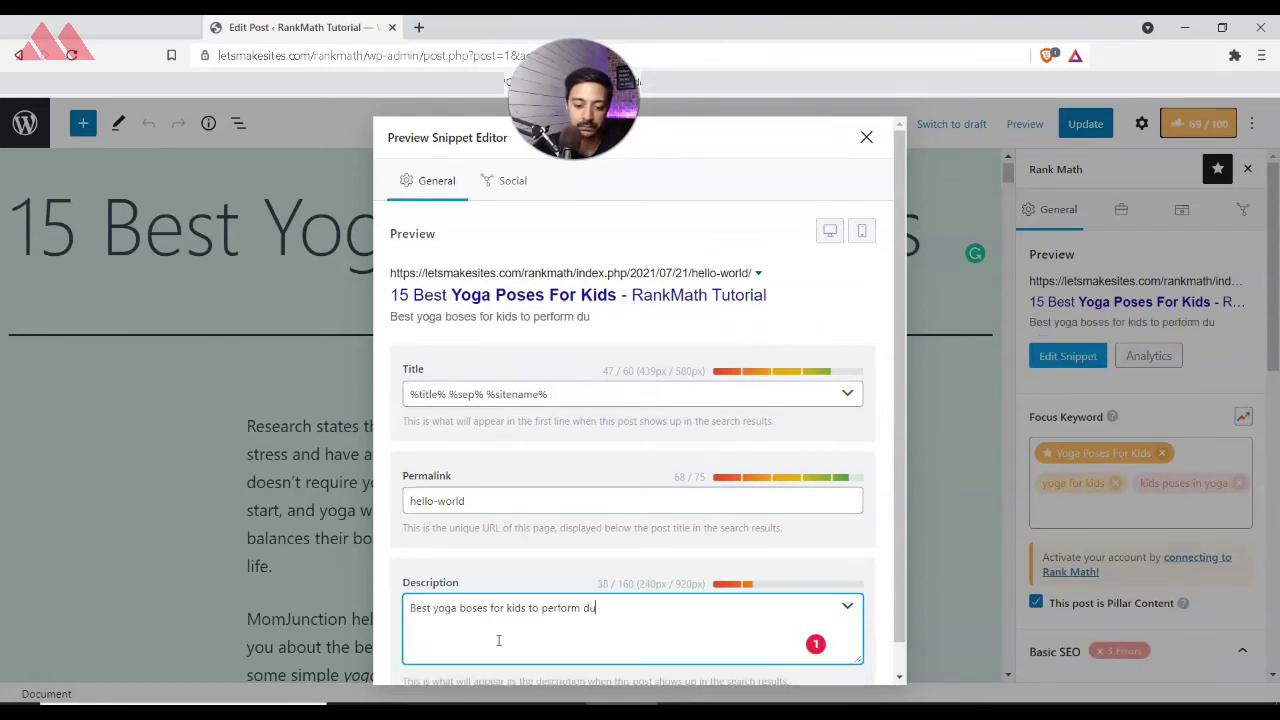
pyautogui.write('ring online classes and home isolation. The yoga poses for kids can be done at any age.')
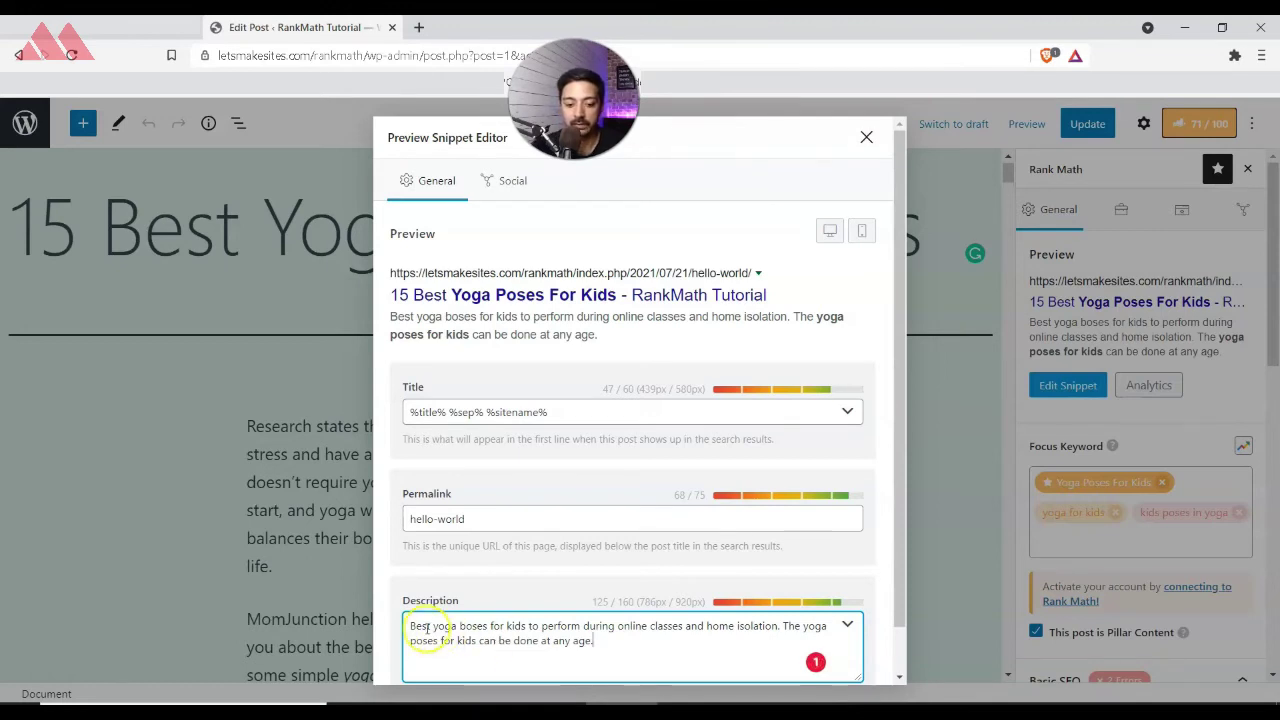
# - Replace the snippet title with "15 best yoga poses for kids to do daily in %currentyear%"
pyautogui.click(482, 412)
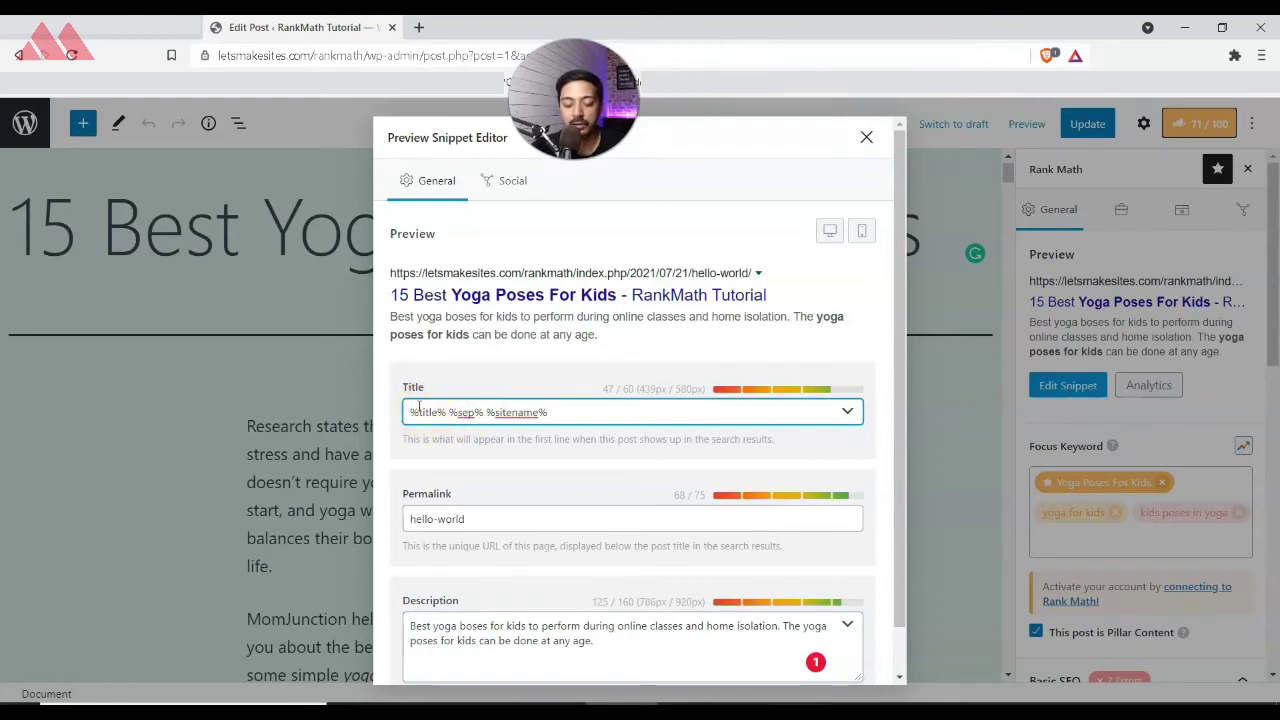
pyautogui.tripleClick(588, 421)
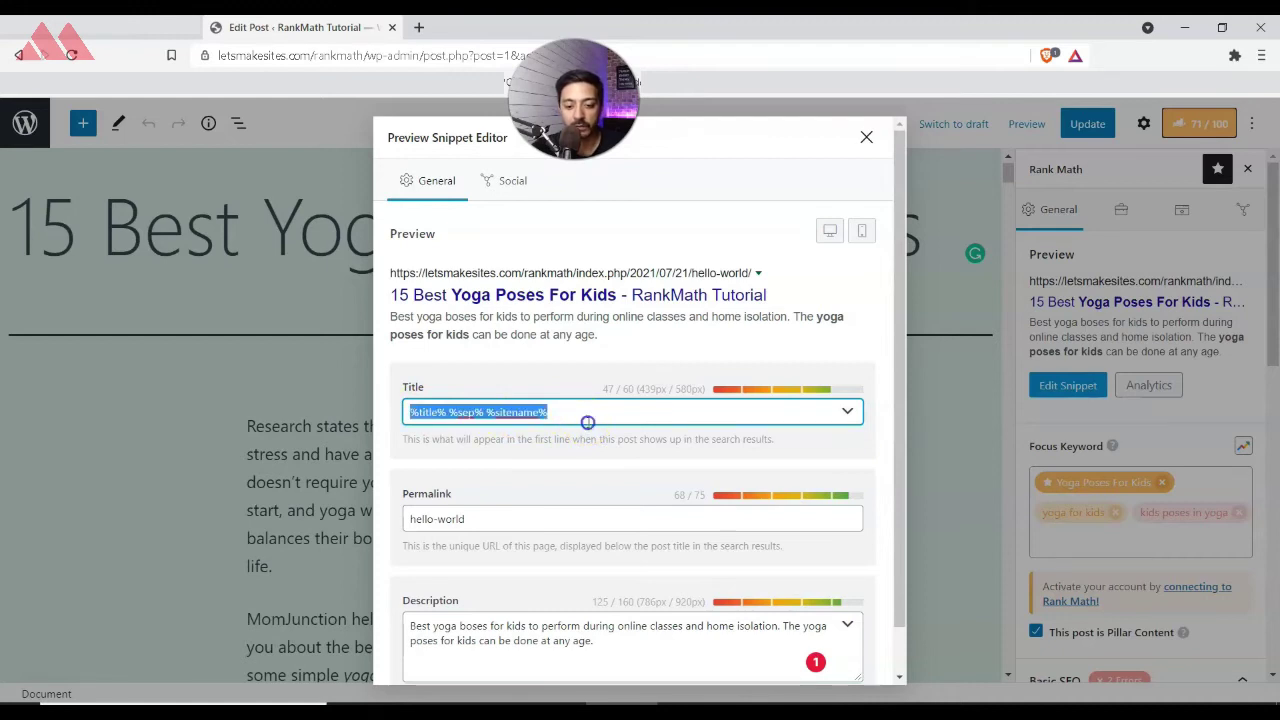
pyautogui.press('BackSpace')
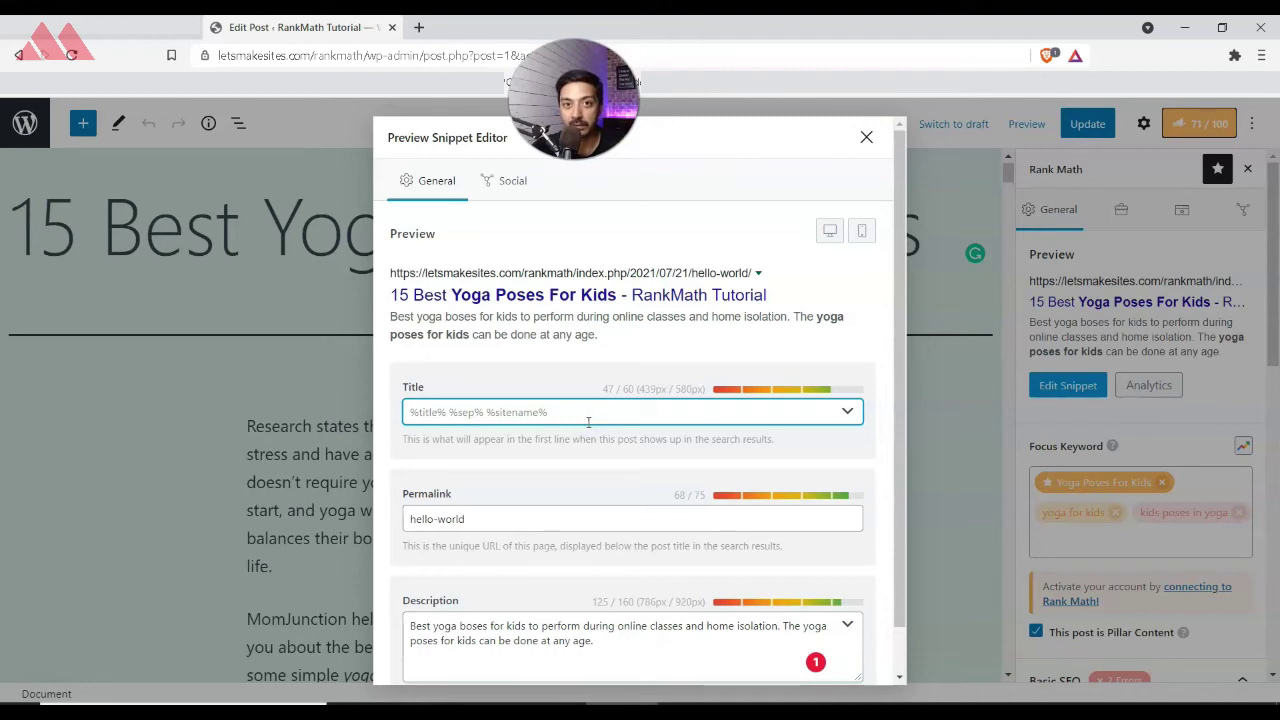
pyautogui.write('15')
pyautogui.write('best yoga poses for kids to do daily in %currentyear%')
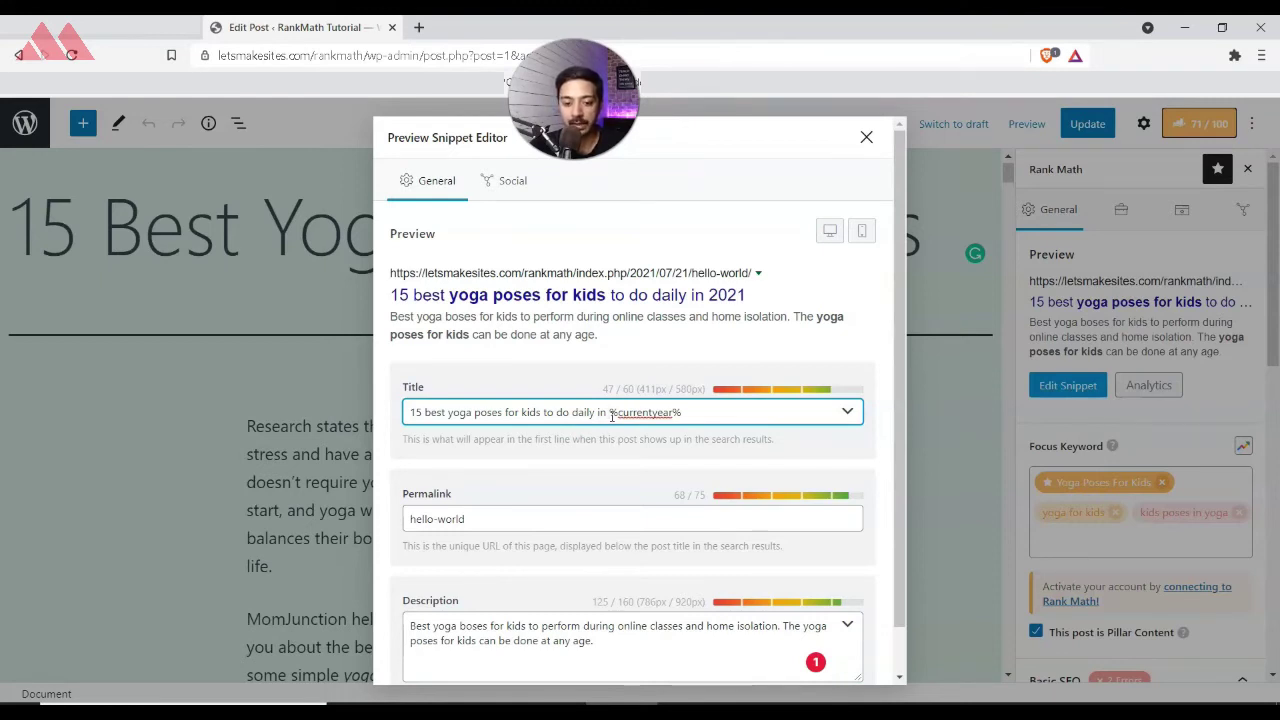
pyautogui.moveTo(586, 416); pyautogui.dragTo(510, 420)
pyautogui.tripleClick(660, 417)
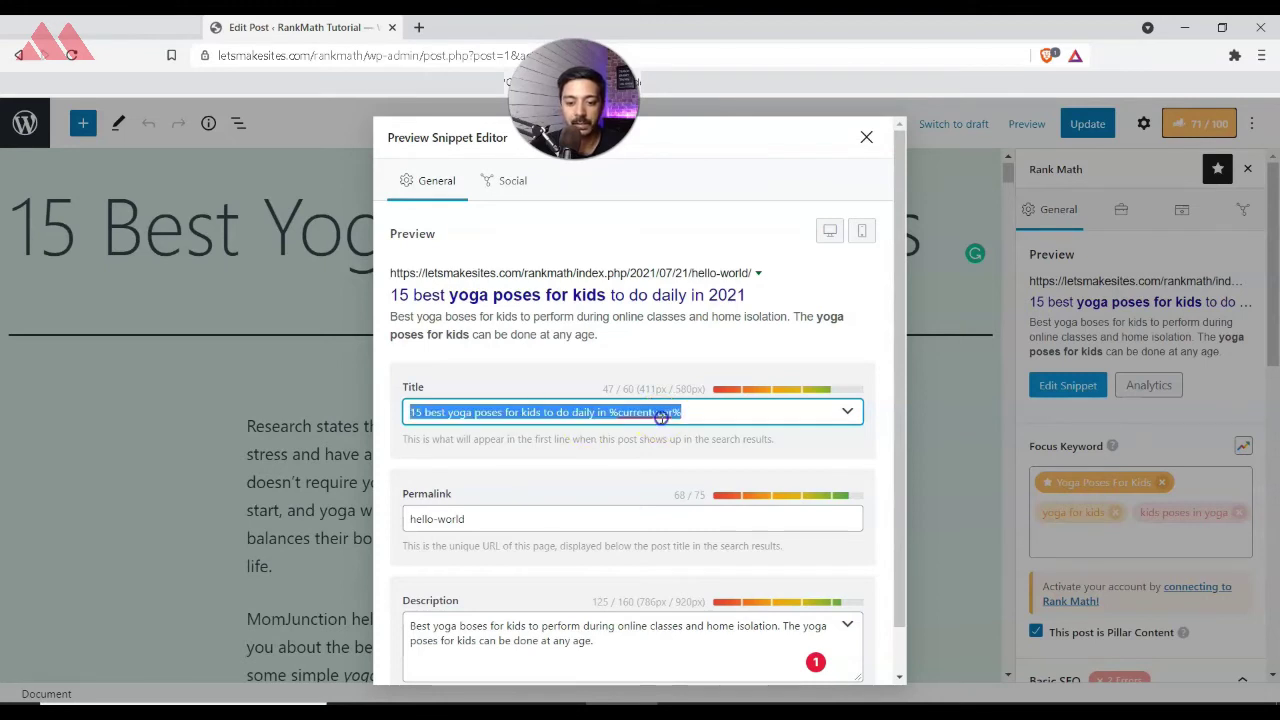
pyautogui.click(661, 417)
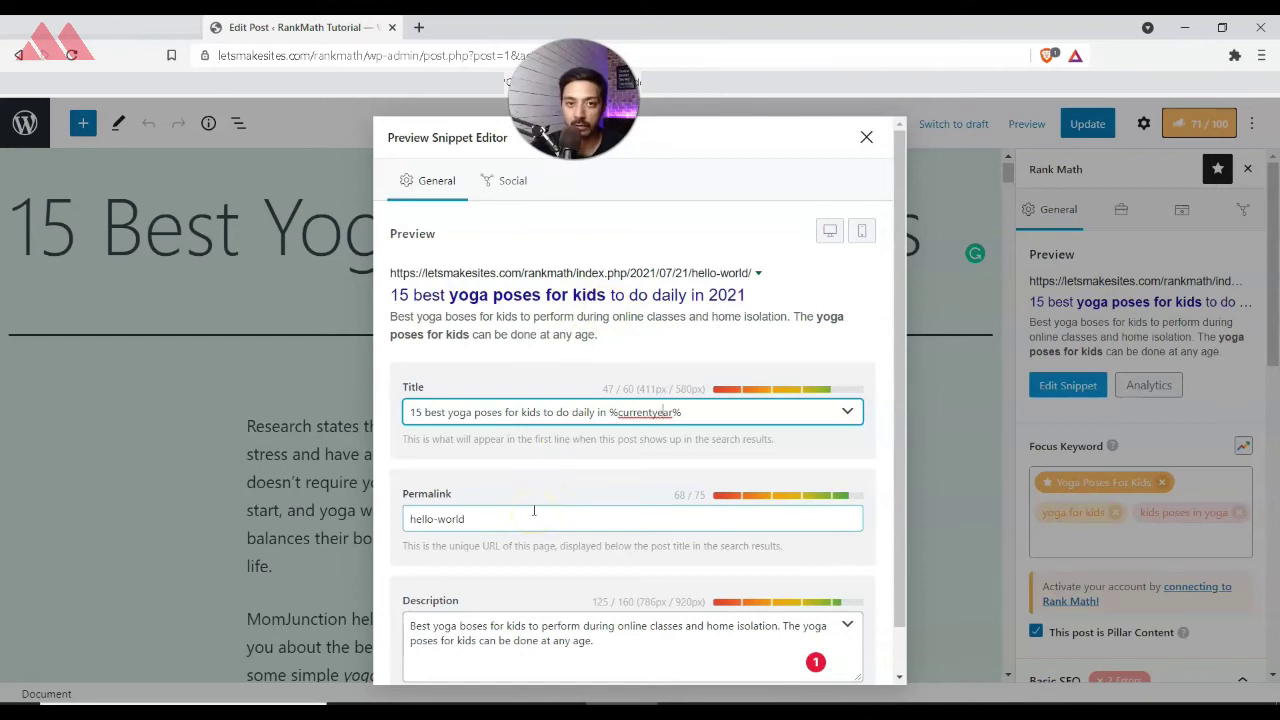
# - Change the permalink to "yoga-poses-for-kids" and close the snippet editor
pyautogui.click(515, 530)
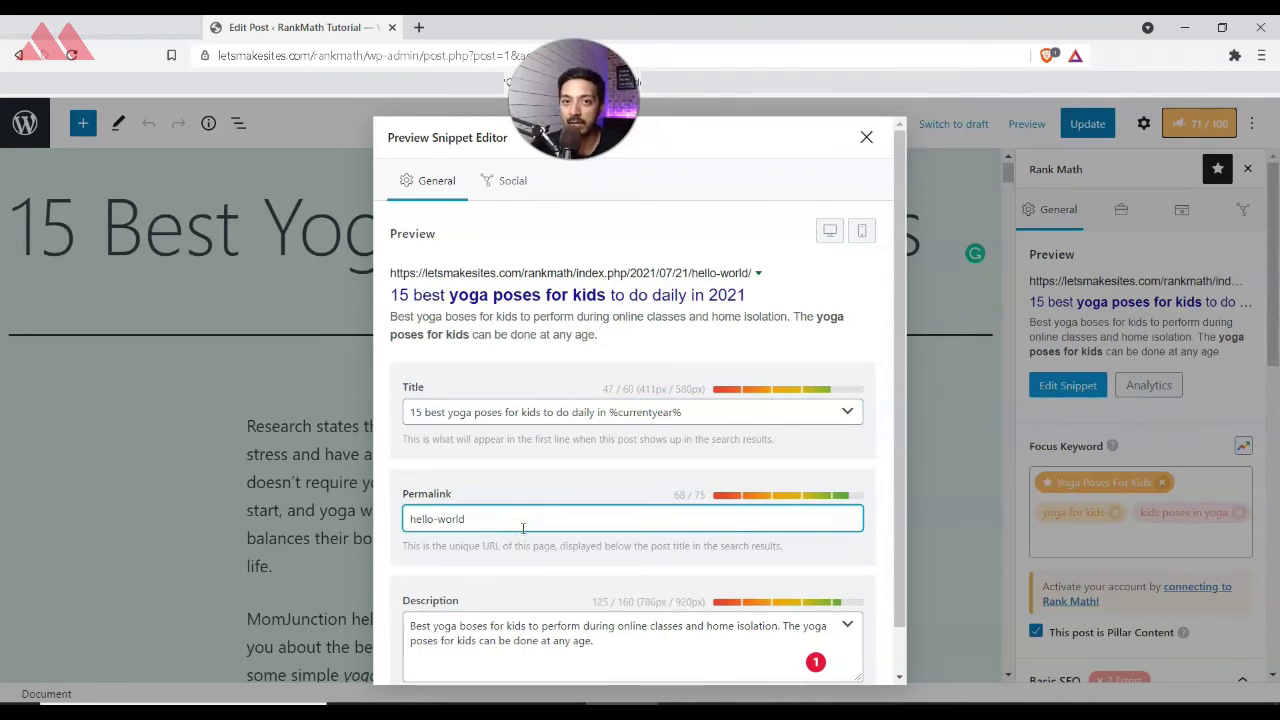
pyautogui.hotkey('ctrl', 'a')
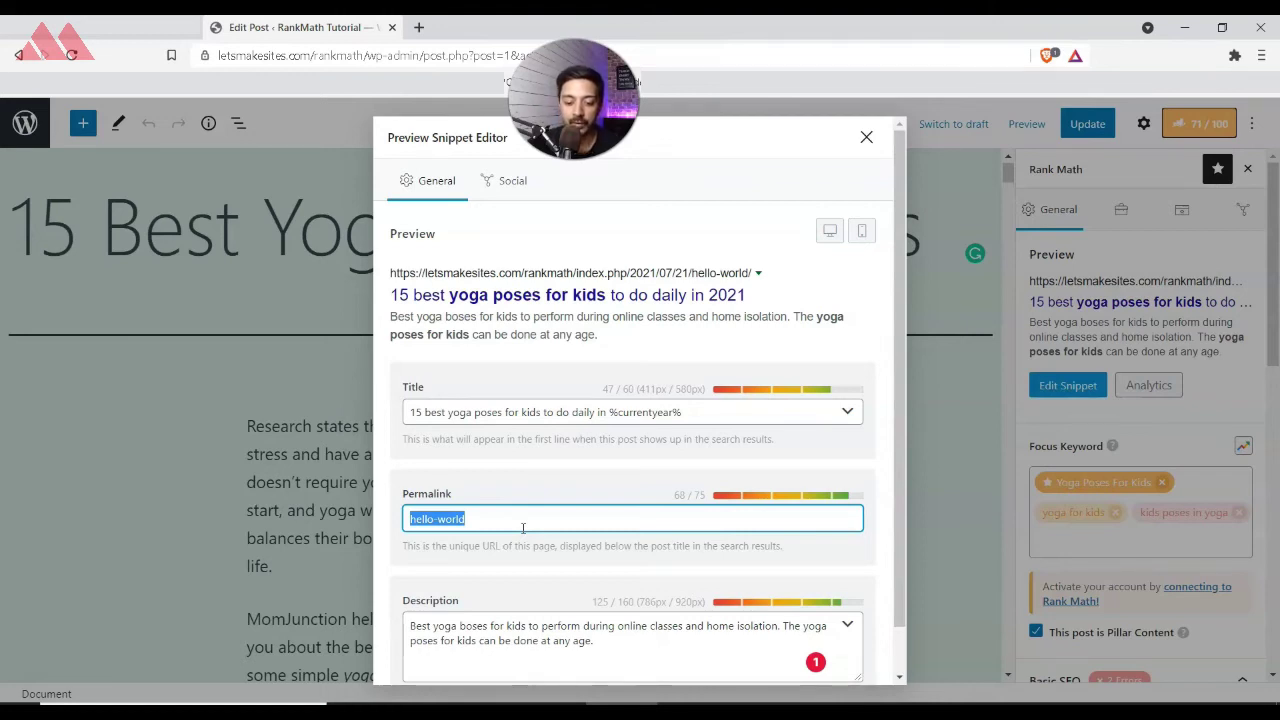
pyautogui.write('yoga-poses-for-kids')
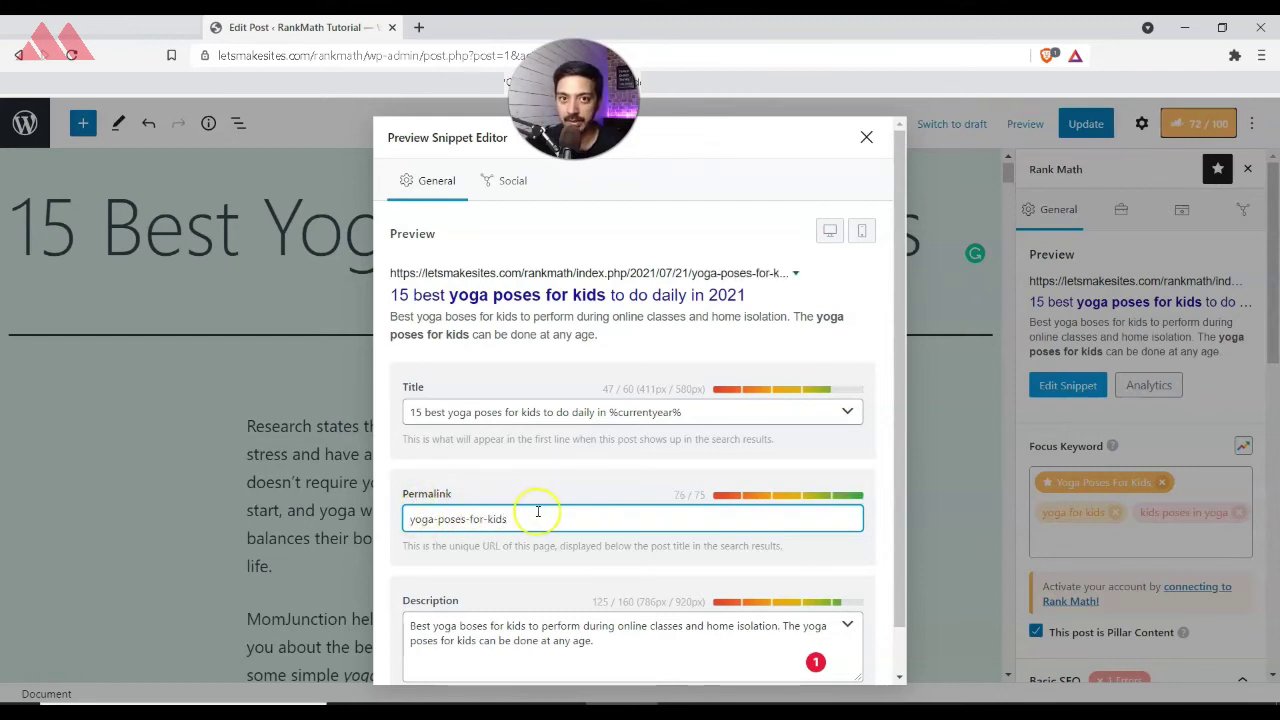
pyautogui.press('Tab')
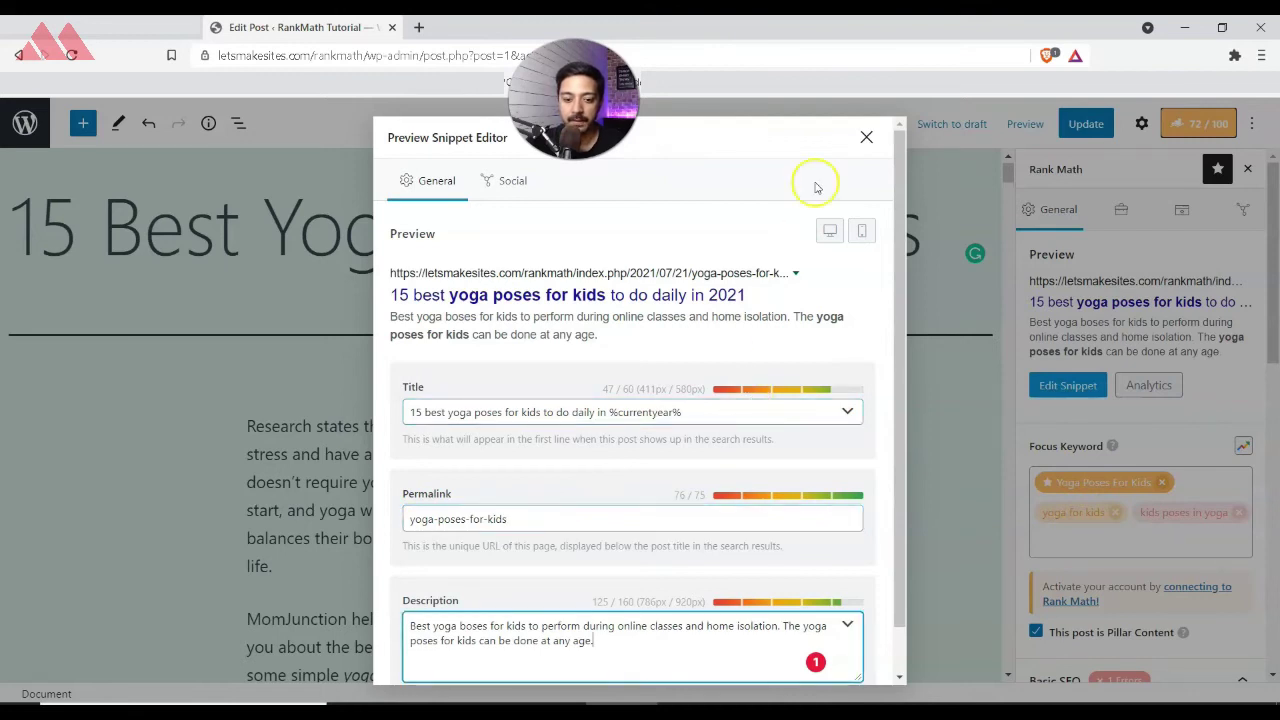
pyautogui.click(864, 139)
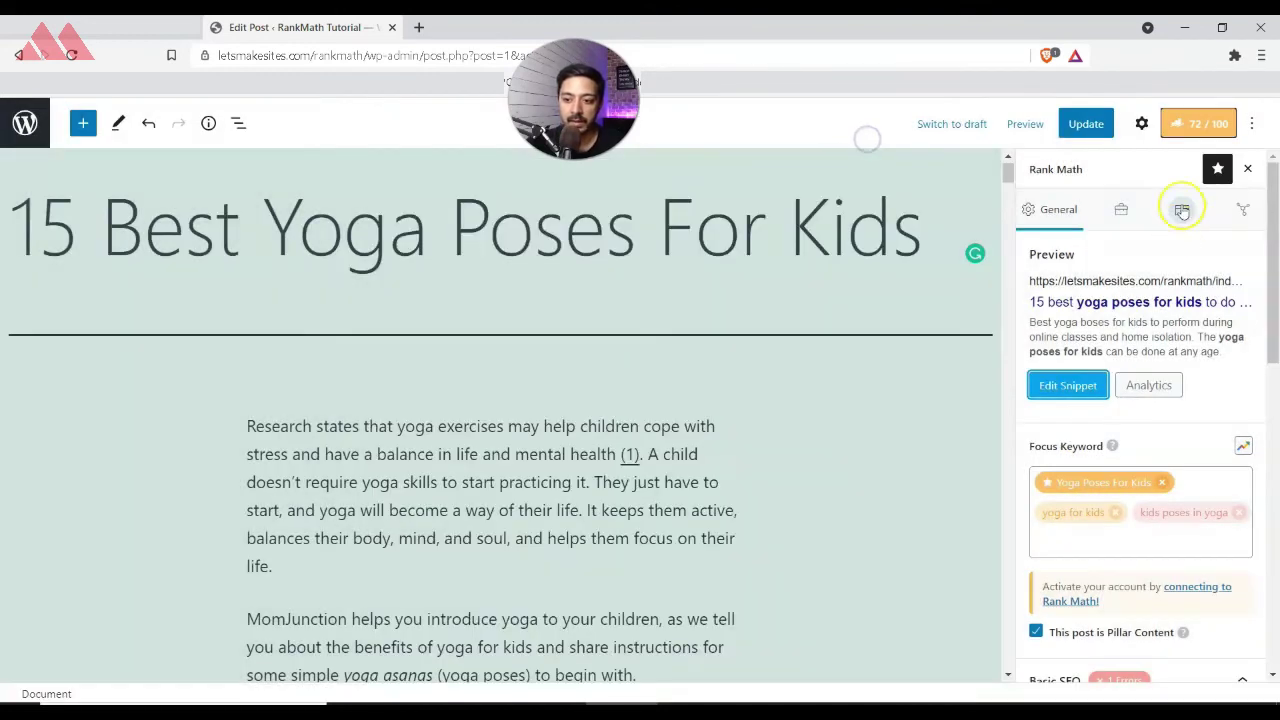
# - Recheck the Basic SEO list and insert "Yoga poses for kids," at the start of the post's first paragraph
pyautogui.click(1183, 125)
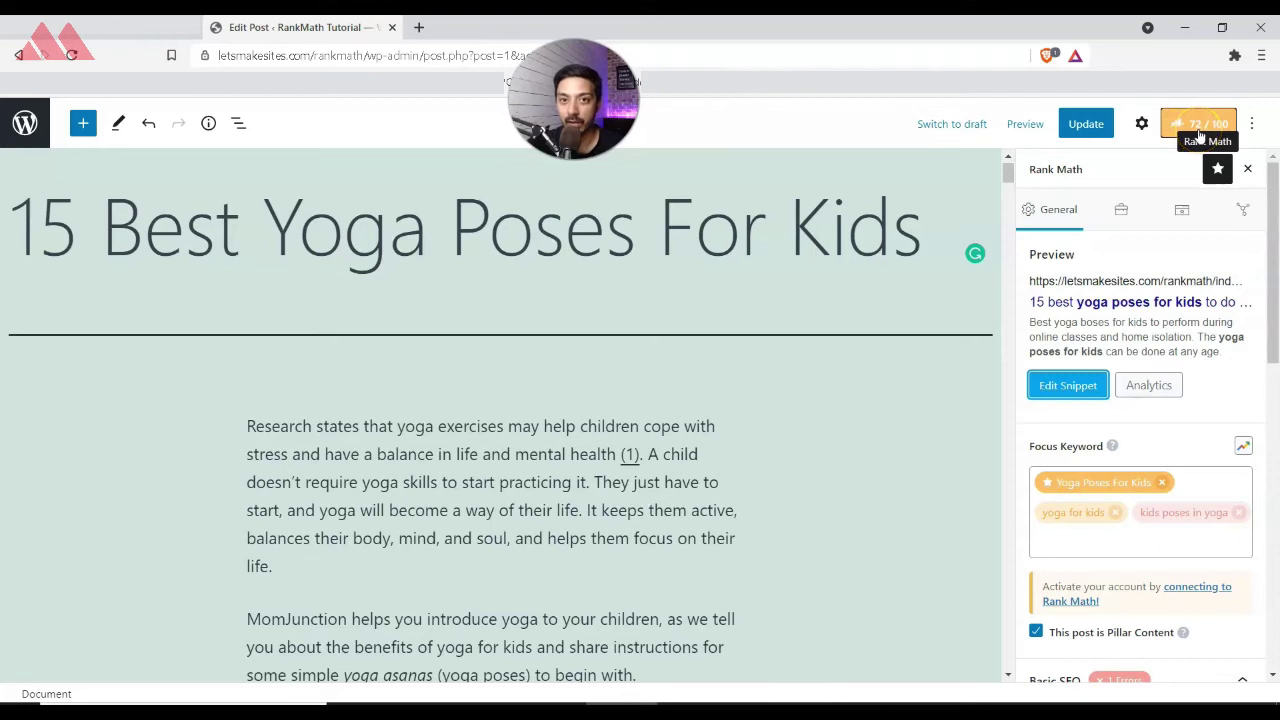
pyautogui.scroll(-3, 1074, 434)
pyautogui.click(1060, 383)
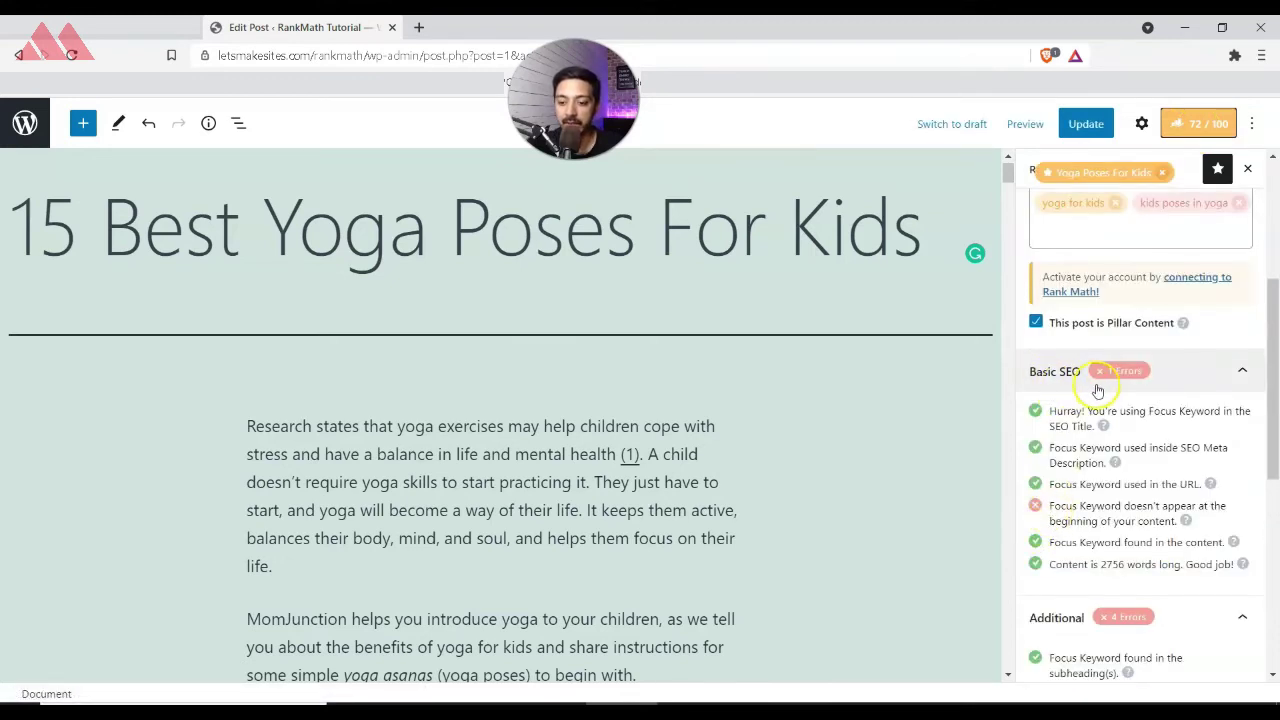
pyautogui.click(1082, 465)
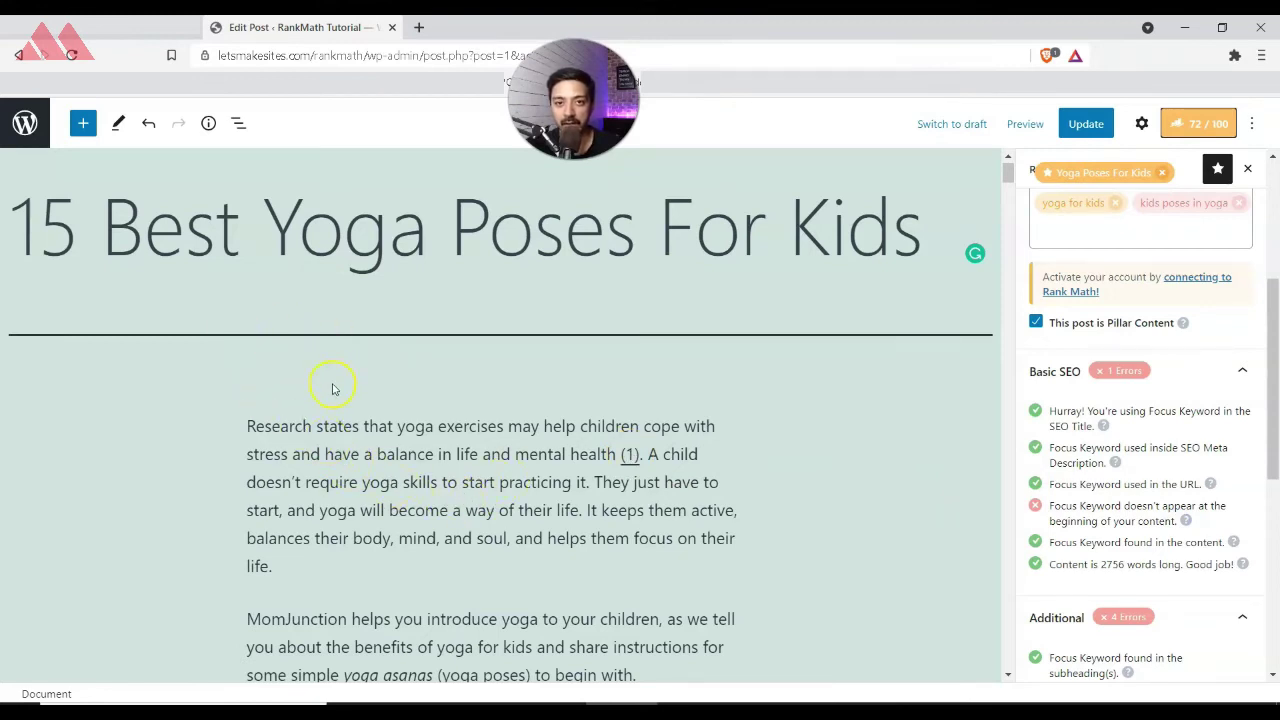
pyautogui.click(251, 418)
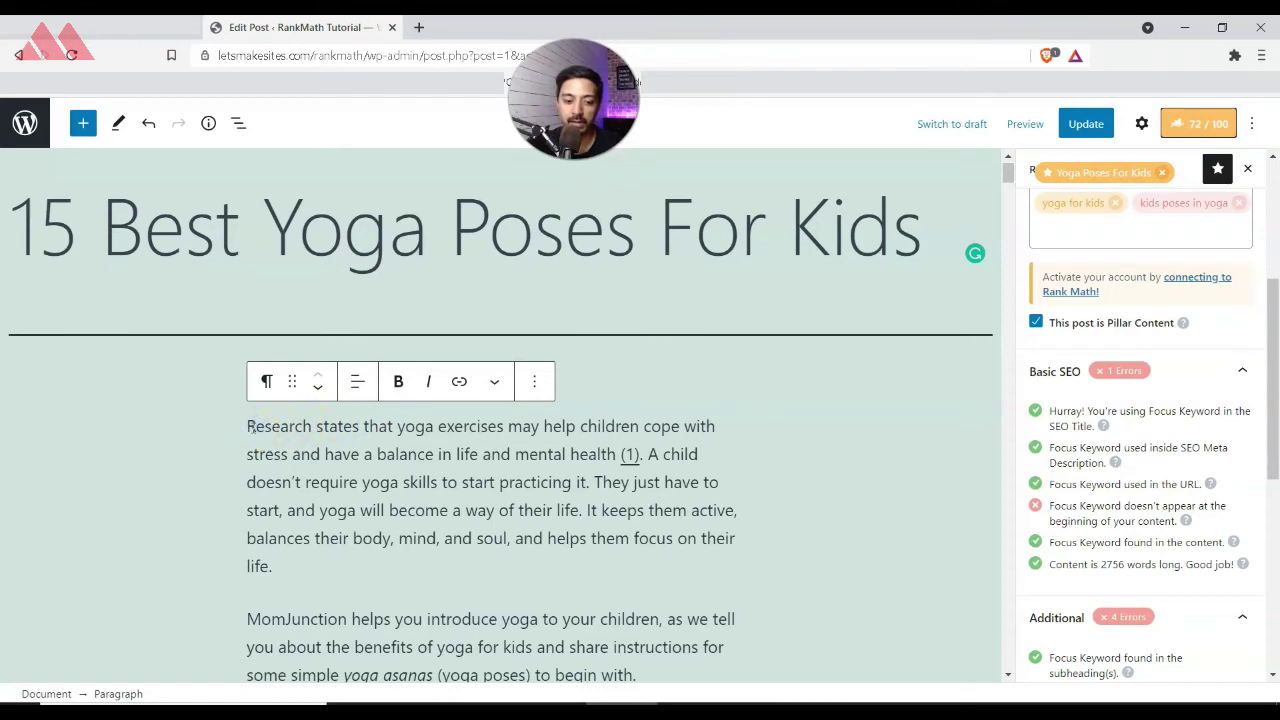
pyautogui.write('Yoga poses for kids')
pyautogui.press('BackSpace')
pyautogui.write(',')
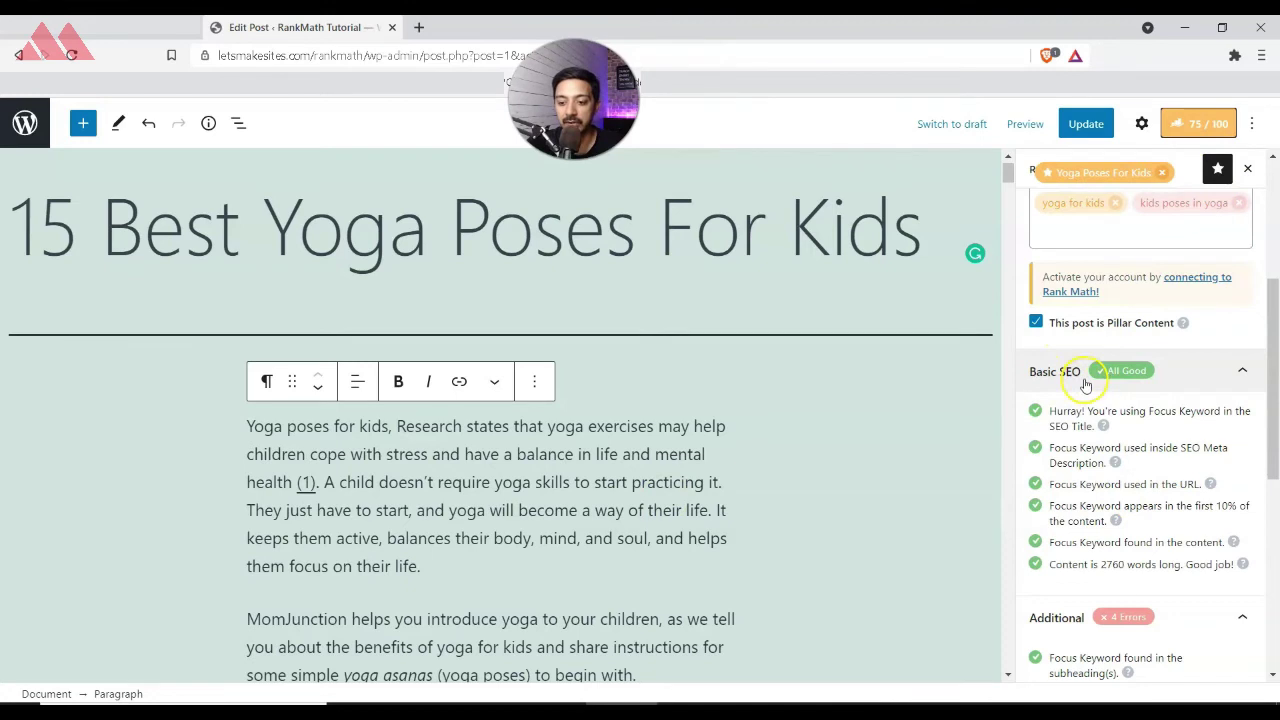
# - Review the Additional SEO checks and look through the post's content for a place to add an image
pyautogui.scroll(-2, 1221, 411)
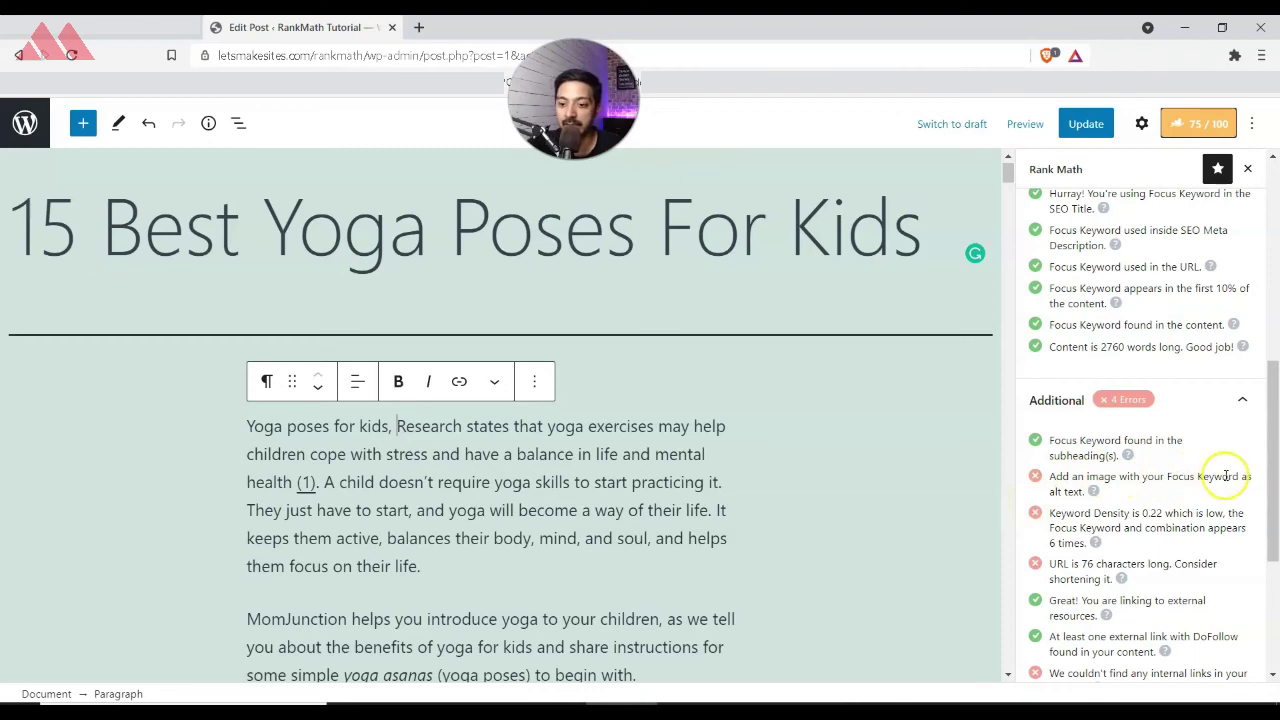
pyautogui.scroll(-15, 690, 470)
pyautogui.scroll(-15, 691, 475)
pyautogui.scroll(6, 691, 475)
pyautogui.scroll(12, 691, 475)
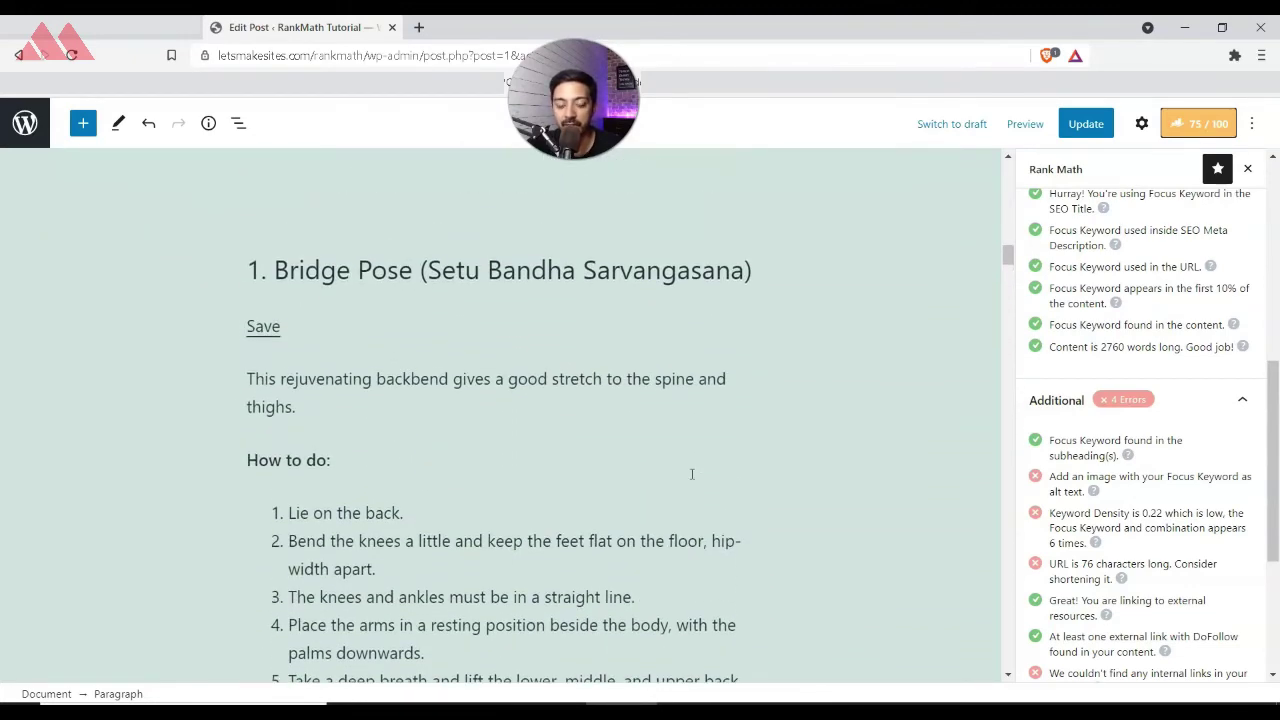
pyautogui.scroll(-5, 286, 540)
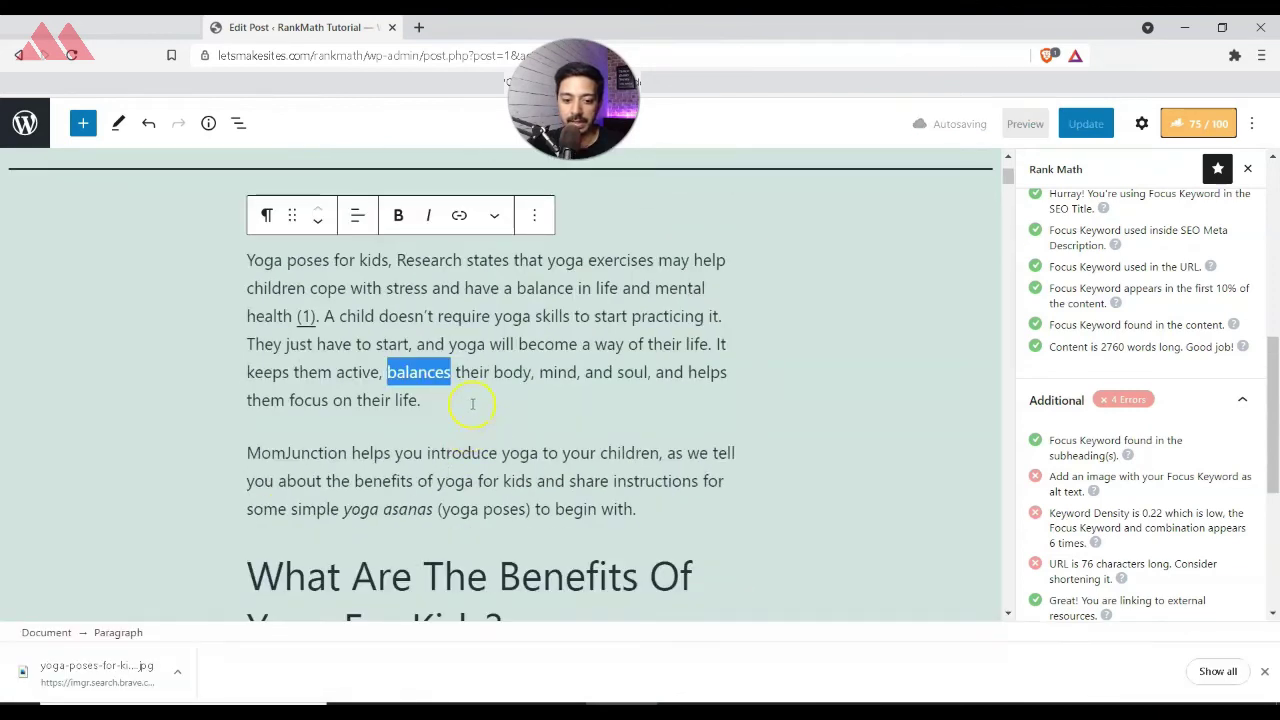
# - Add an image block with the downloaded yoga poses JPG uploaded, placed above the "What Are The Benefits Of Yoga For Kids?" heading
pyautogui.click(471, 400)
pyautogui.scroll(2, 471, 400)
pyautogui.scroll(-3, 471, 408)
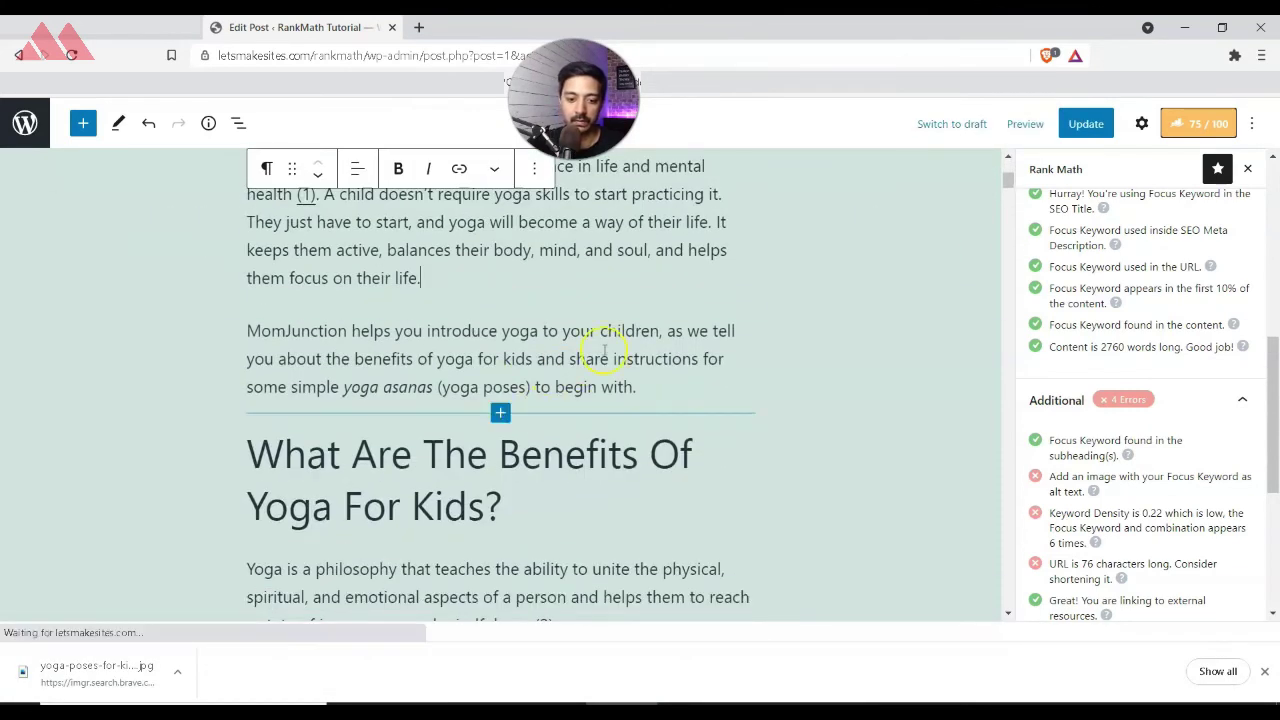
pyautogui.press('Return')
pyautogui.write('/img')
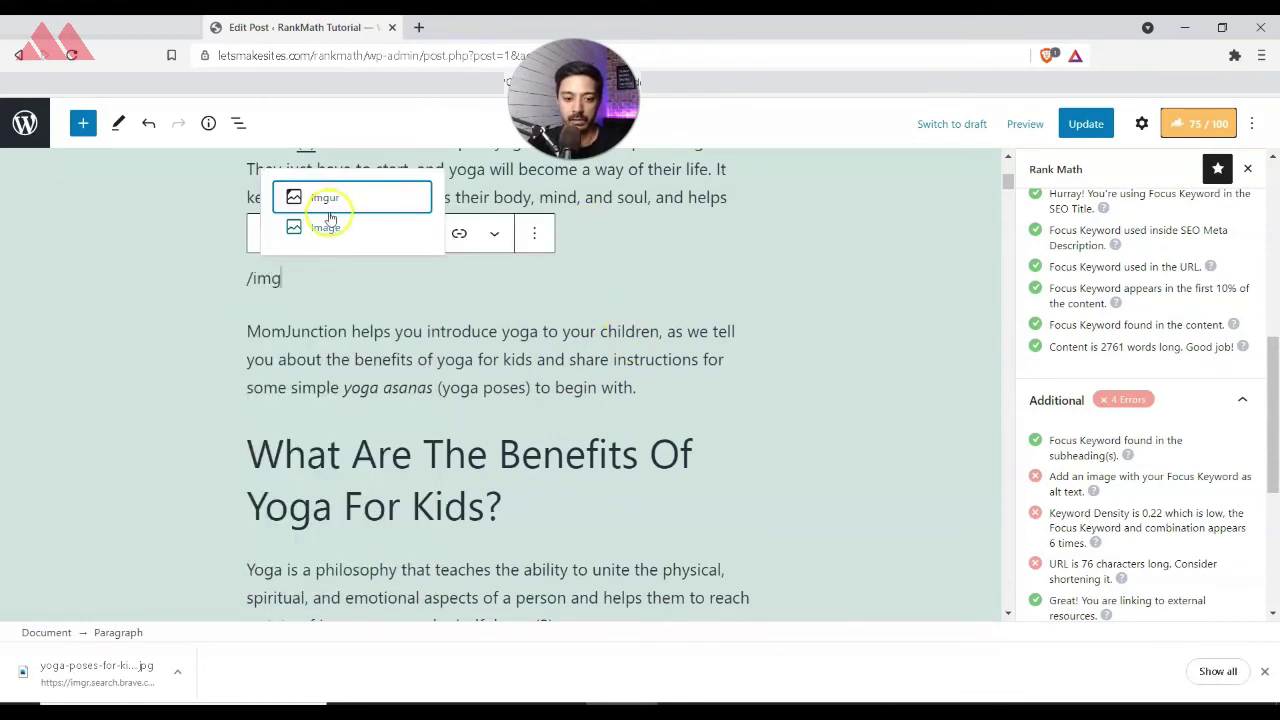
pyautogui.click(324, 228)
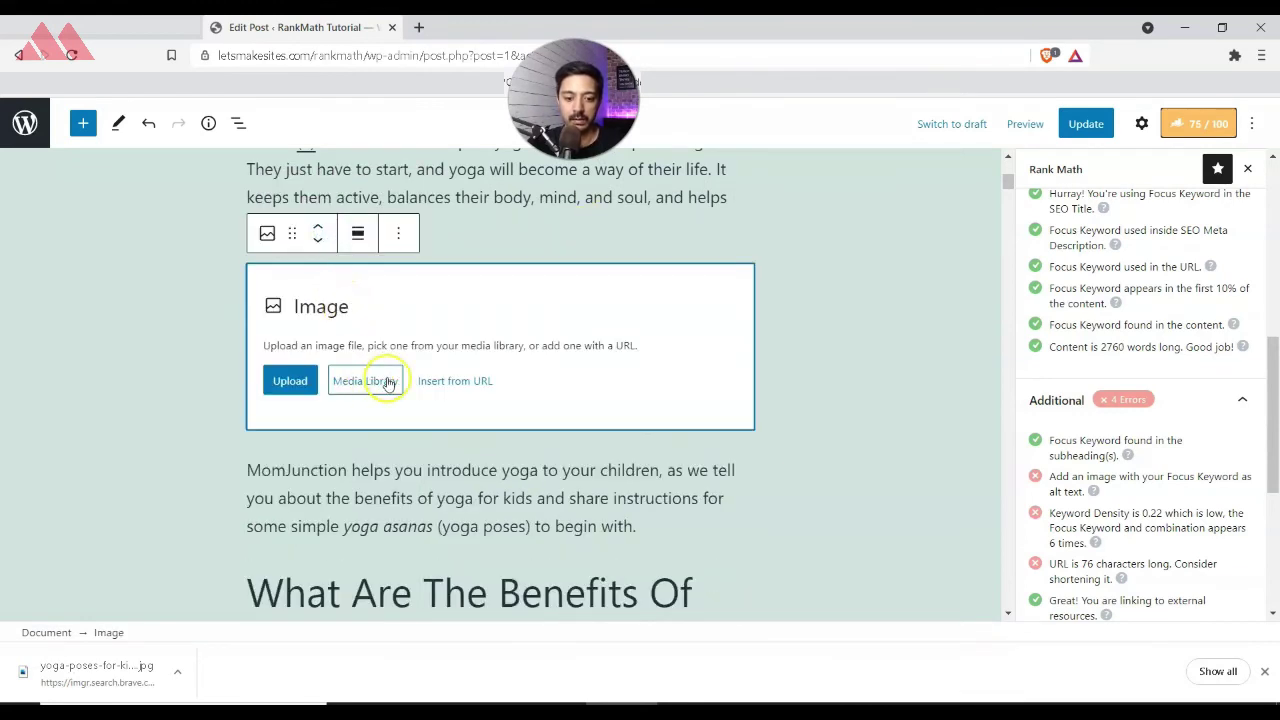
pyautogui.click(311, 384)
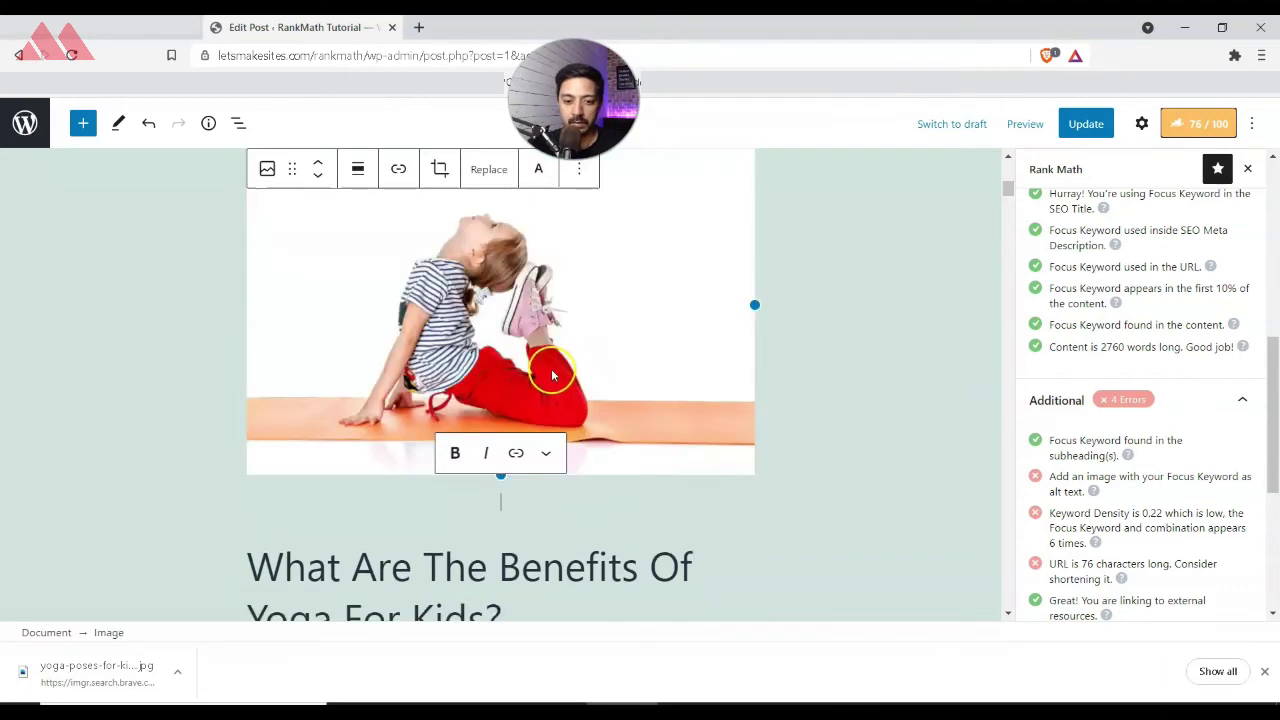
# - Set the alt text of the yoga image above the benefits heading to "Yoga poses for kids"
pyautogui.scroll(1, 551, 370)
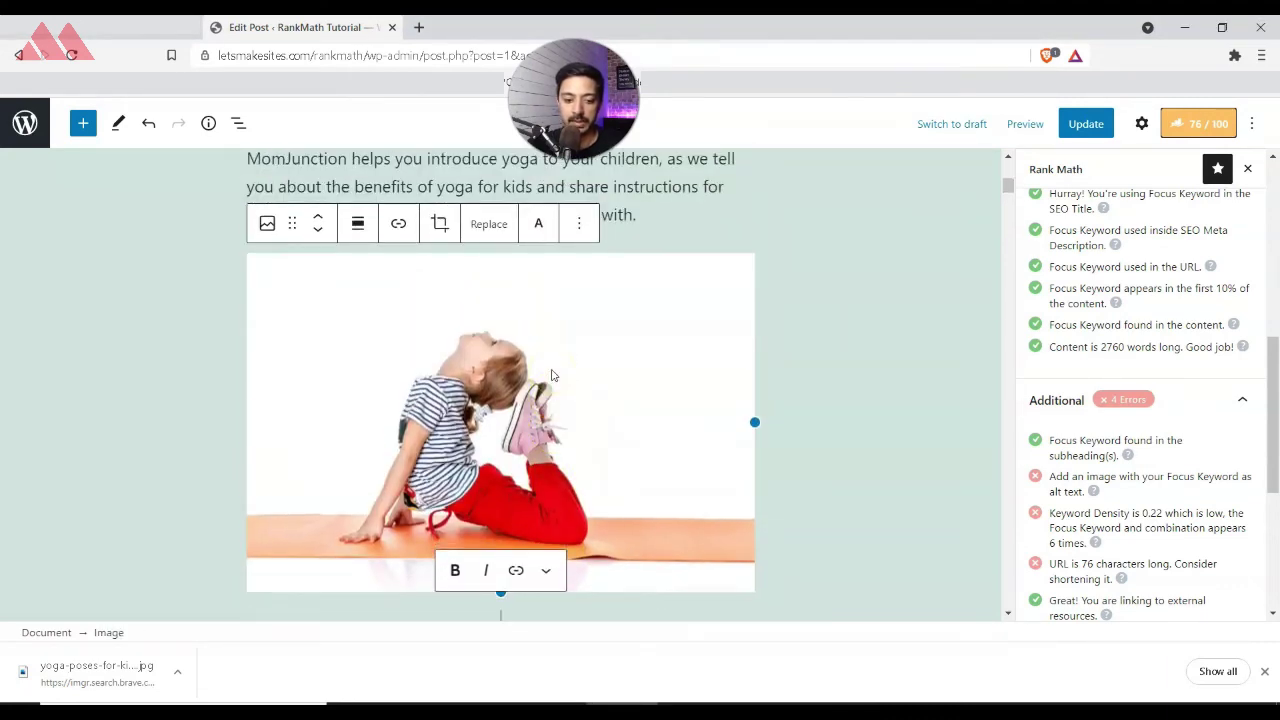
pyautogui.click(1266, 673)
pyautogui.click(580, 434)
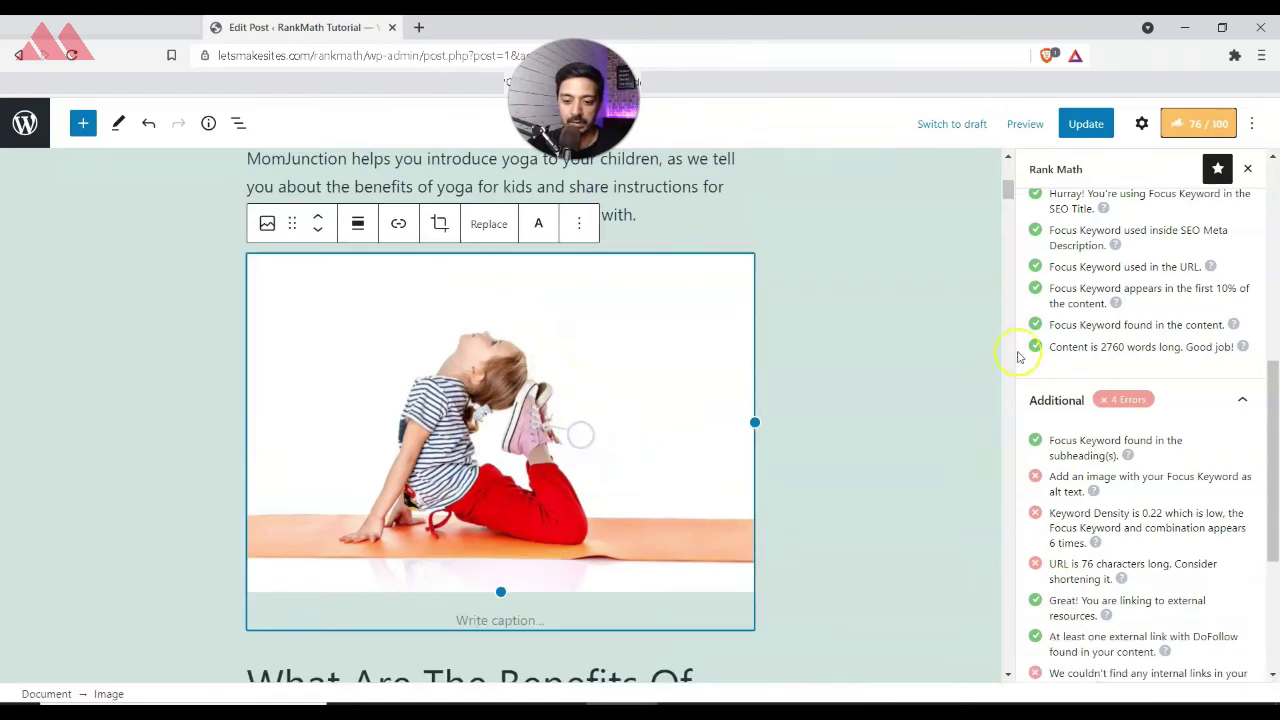
pyautogui.click(1141, 127)
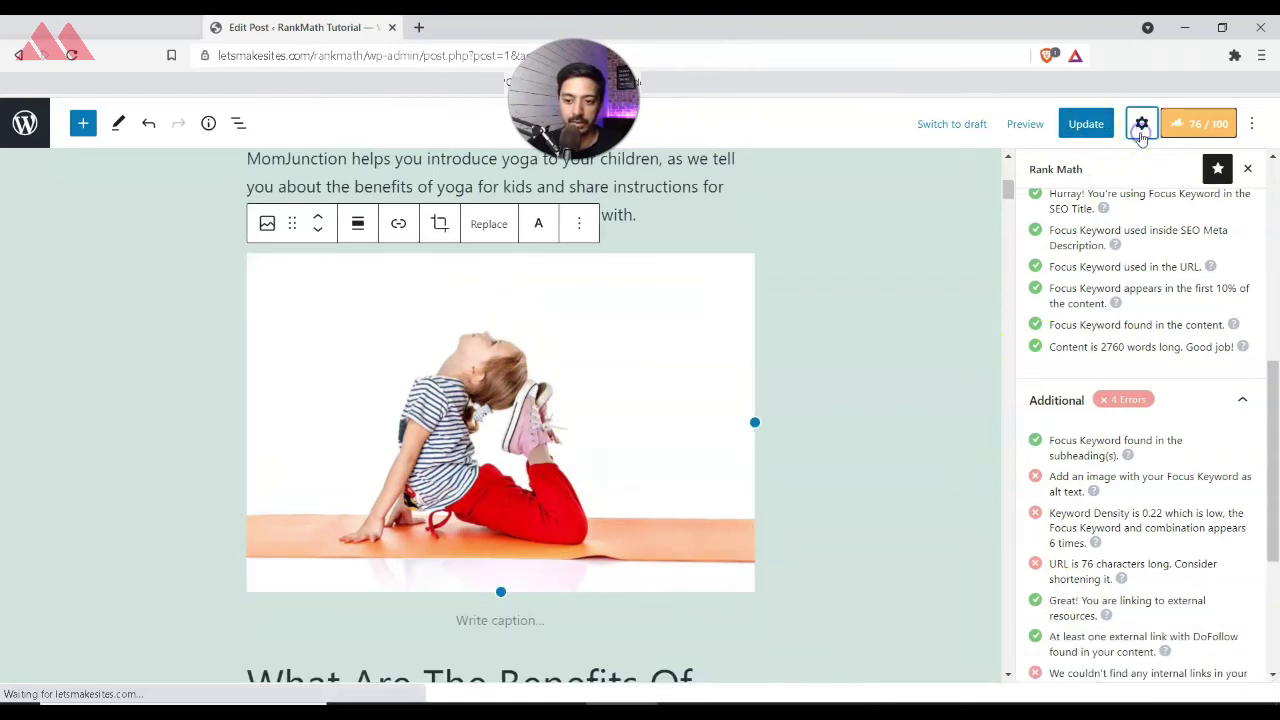
pyautogui.click(1075, 373)
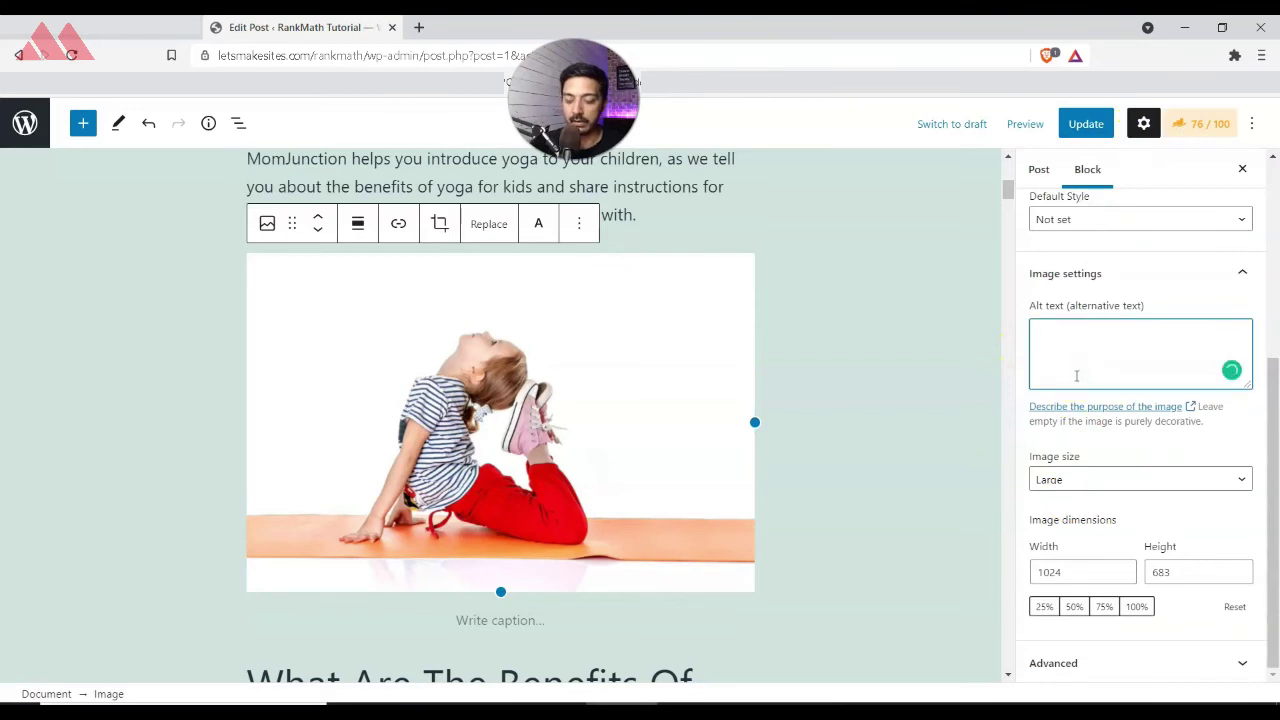
pyautogui.write('Yoga ')
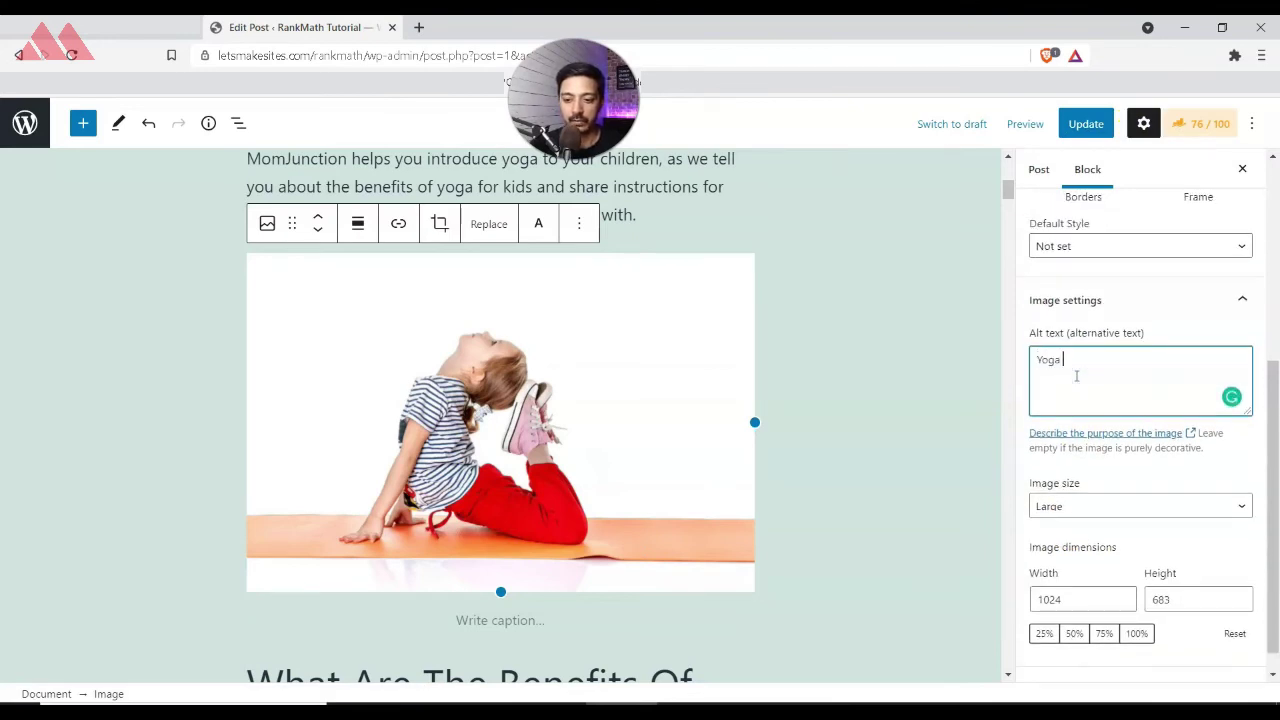
pyautogui.write('poses for kids')
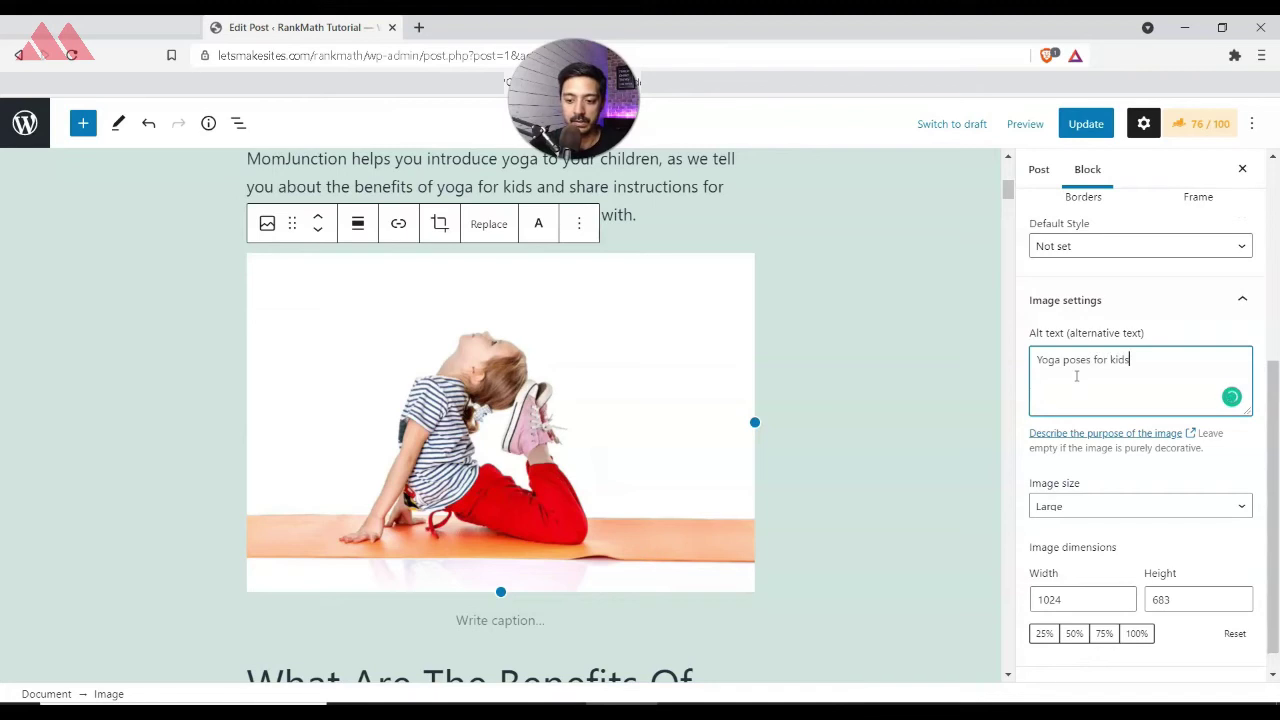
pyautogui.click(897, 290)
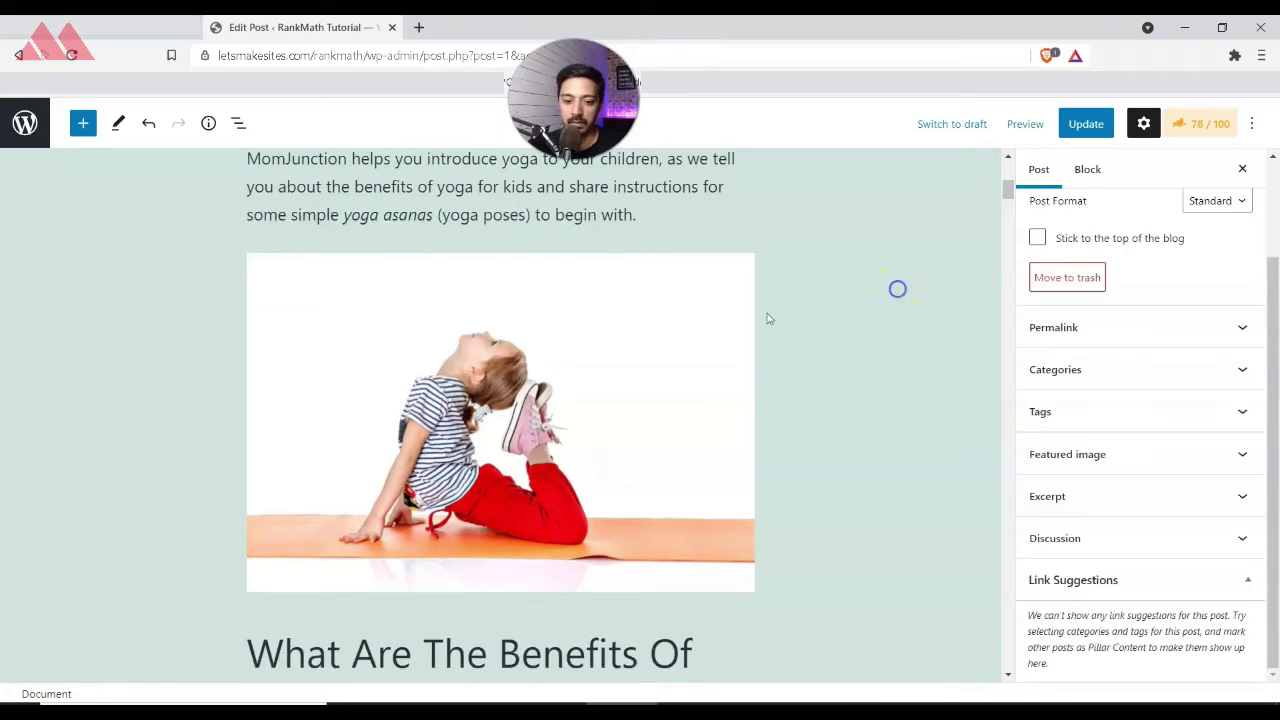
# - Recheck Rank Math's Additional SEO checks and review the post's opening paragraph and following content for focus keyword use
pyautogui.click(1173, 140)
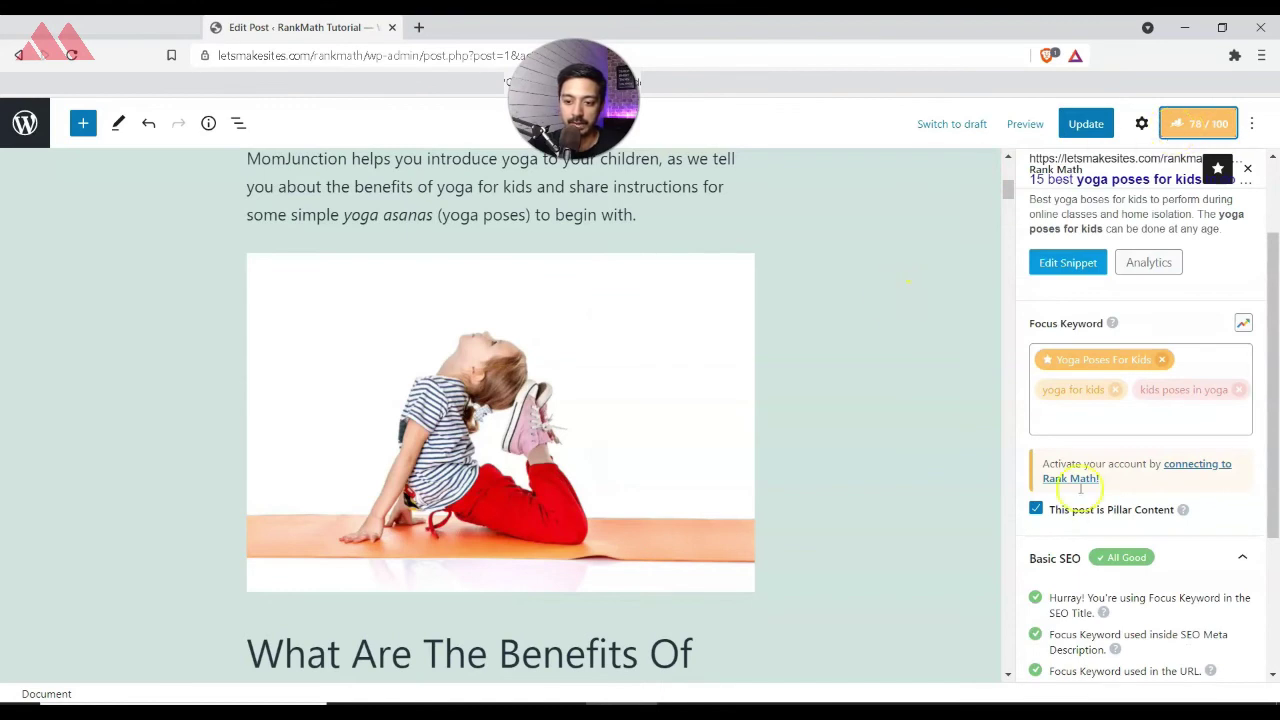
pyautogui.scroll(-2, 1115, 520)
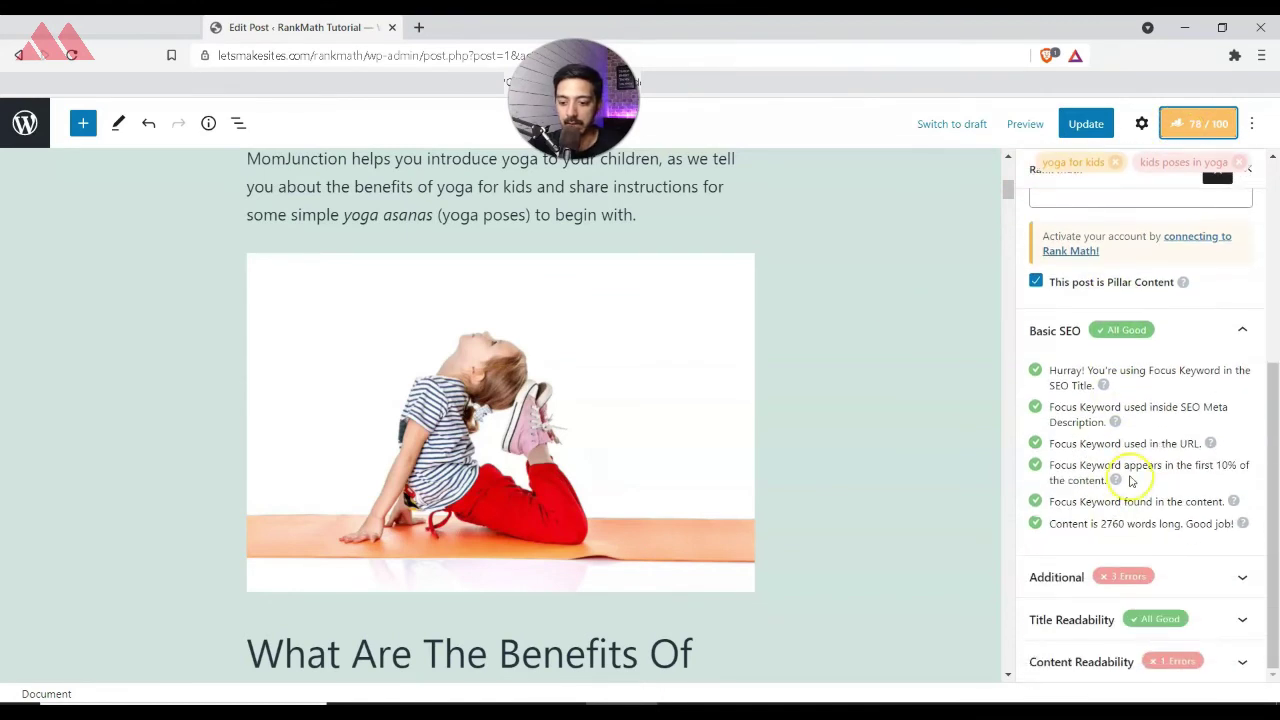
pyautogui.click(1168, 576)
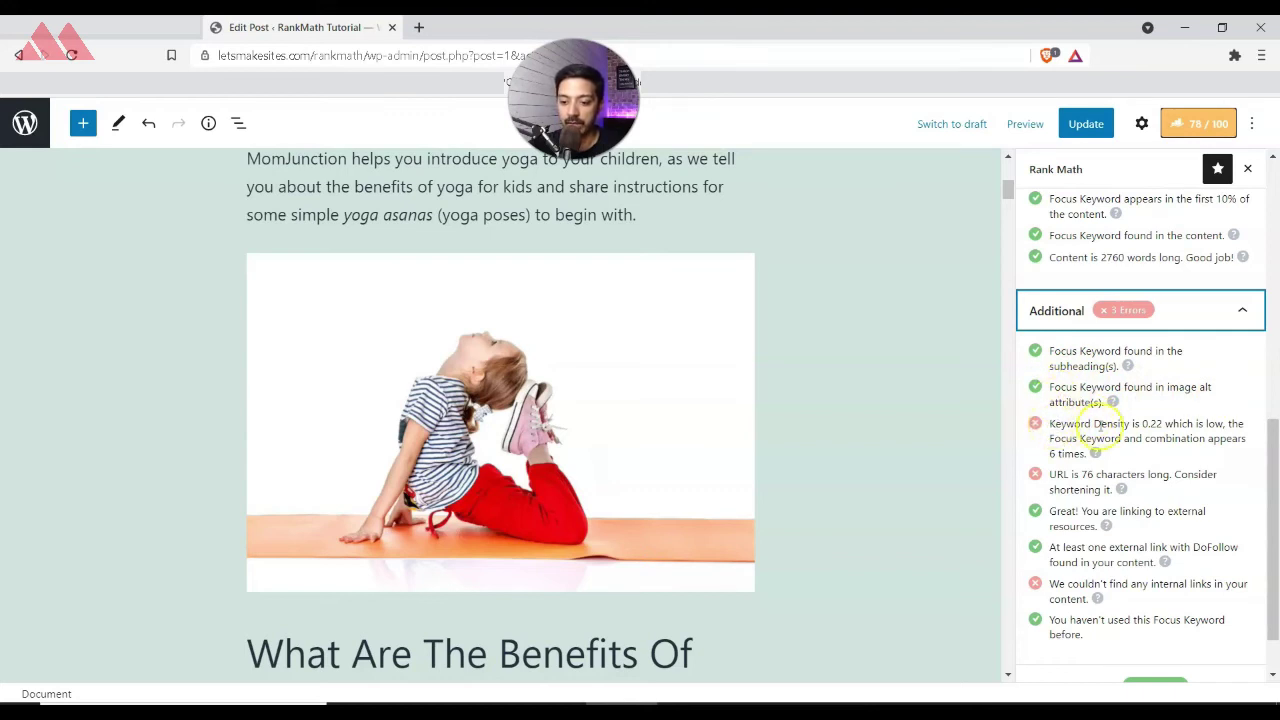
pyautogui.click(840, 411)
pyautogui.scroll(4, 840, 411)
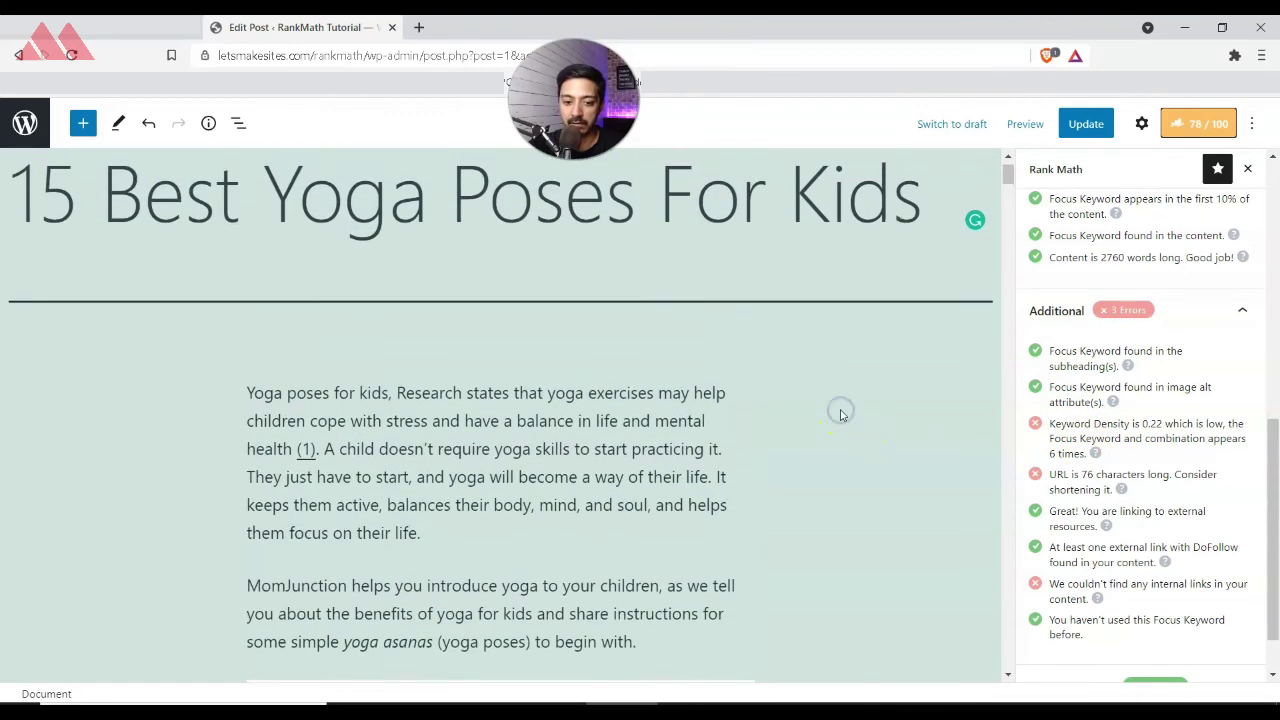
pyautogui.moveTo(389, 392); pyautogui.dragTo(248, 398)
pyautogui.scroll(-5, 338, 232)
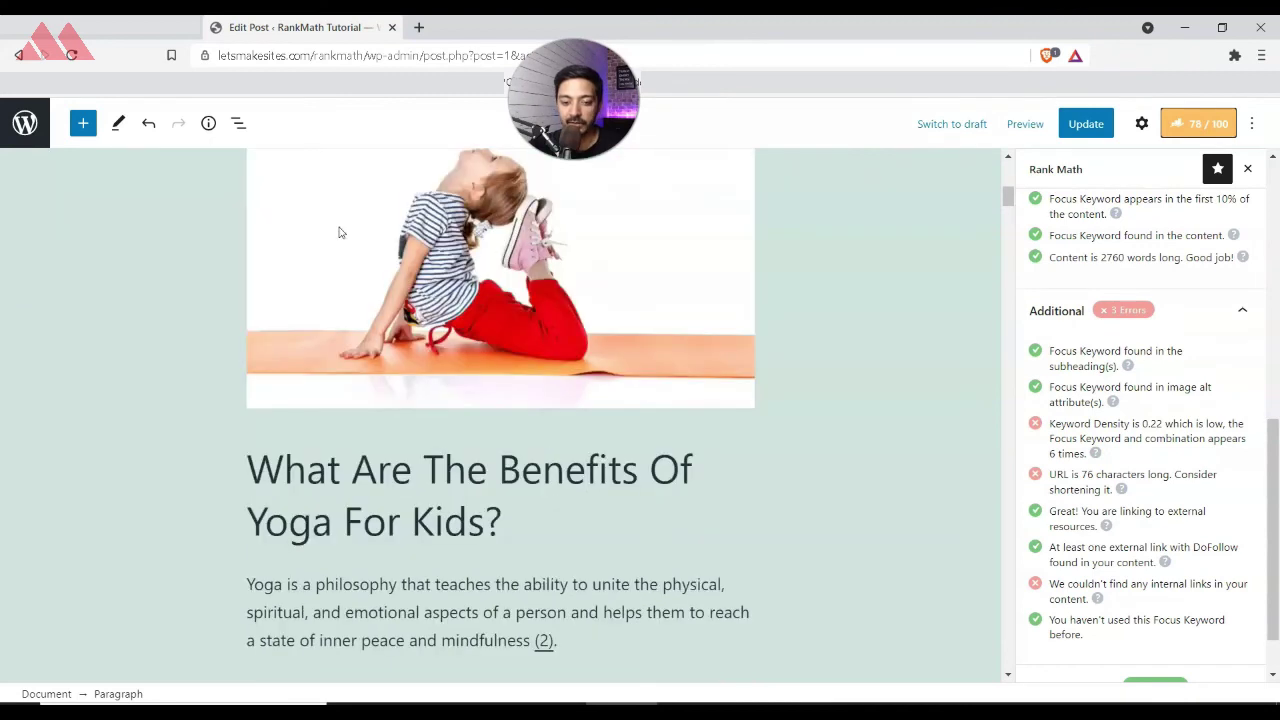
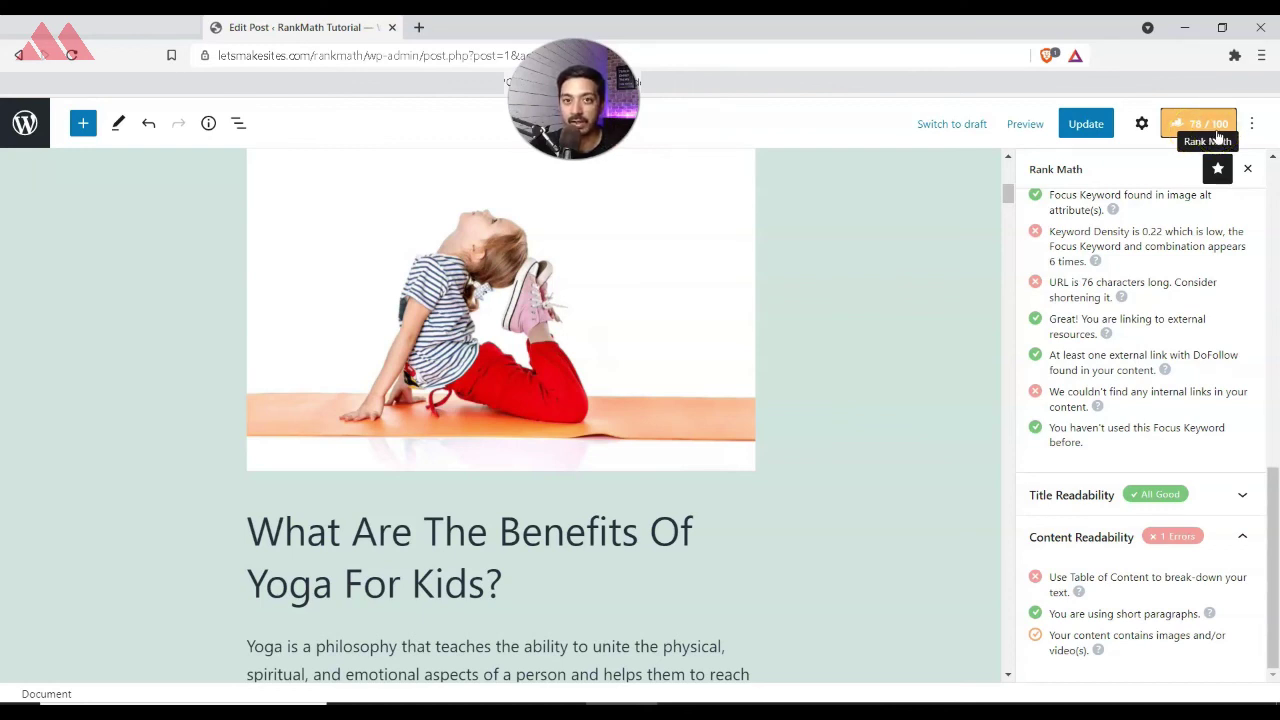
pyautogui.click(795, 465)
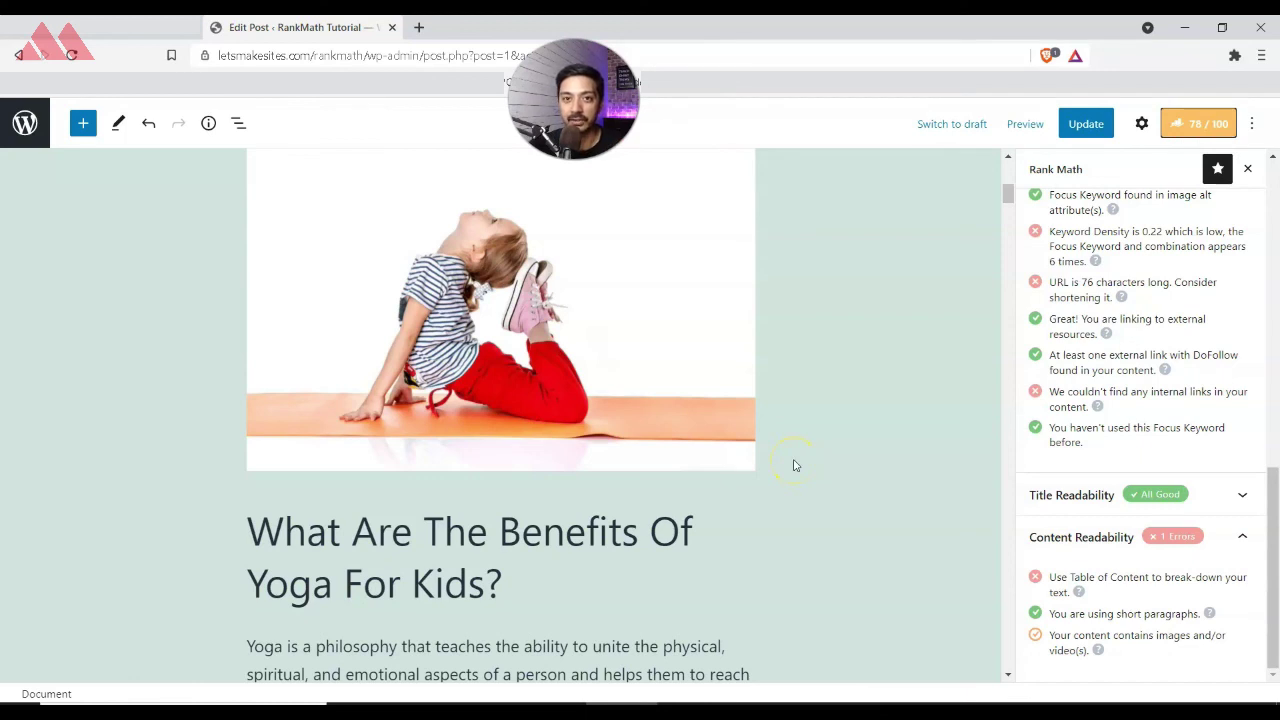